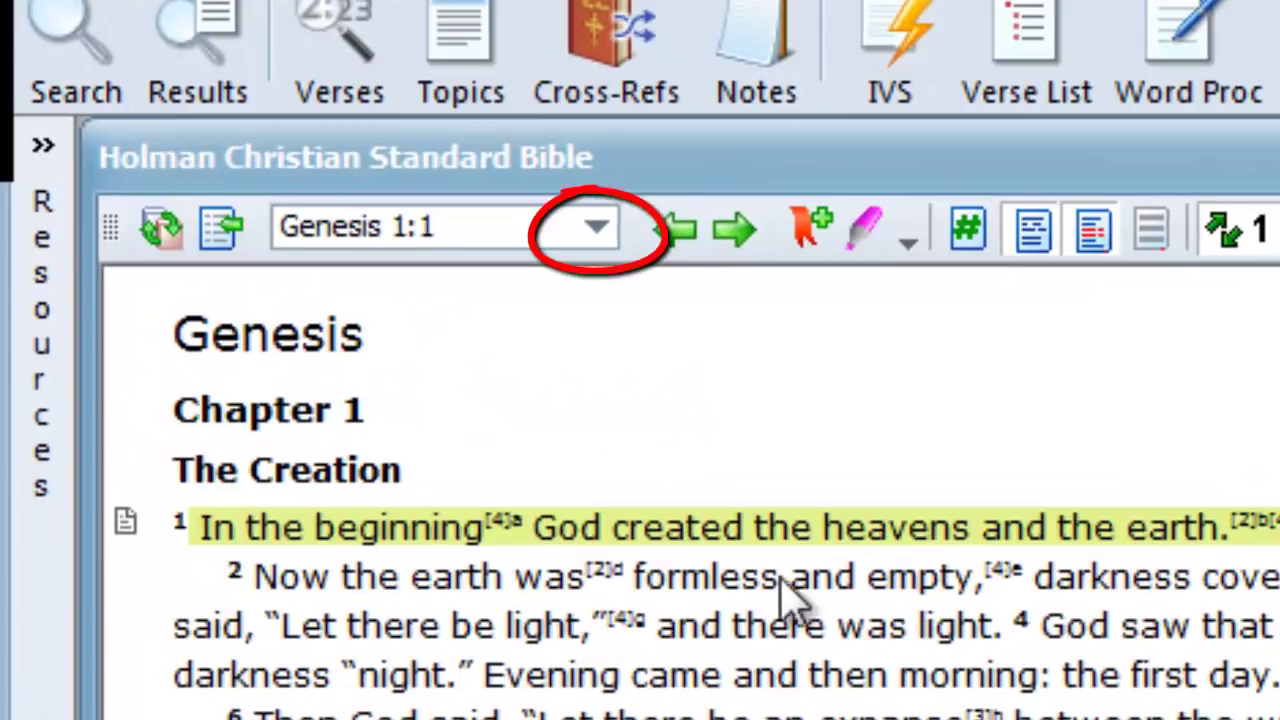
Step: Go to John 3:16 in the Holman Christian Standard Bible and select the verse 16 text
{"action": "left_click", "coordinate": [593, 232]}
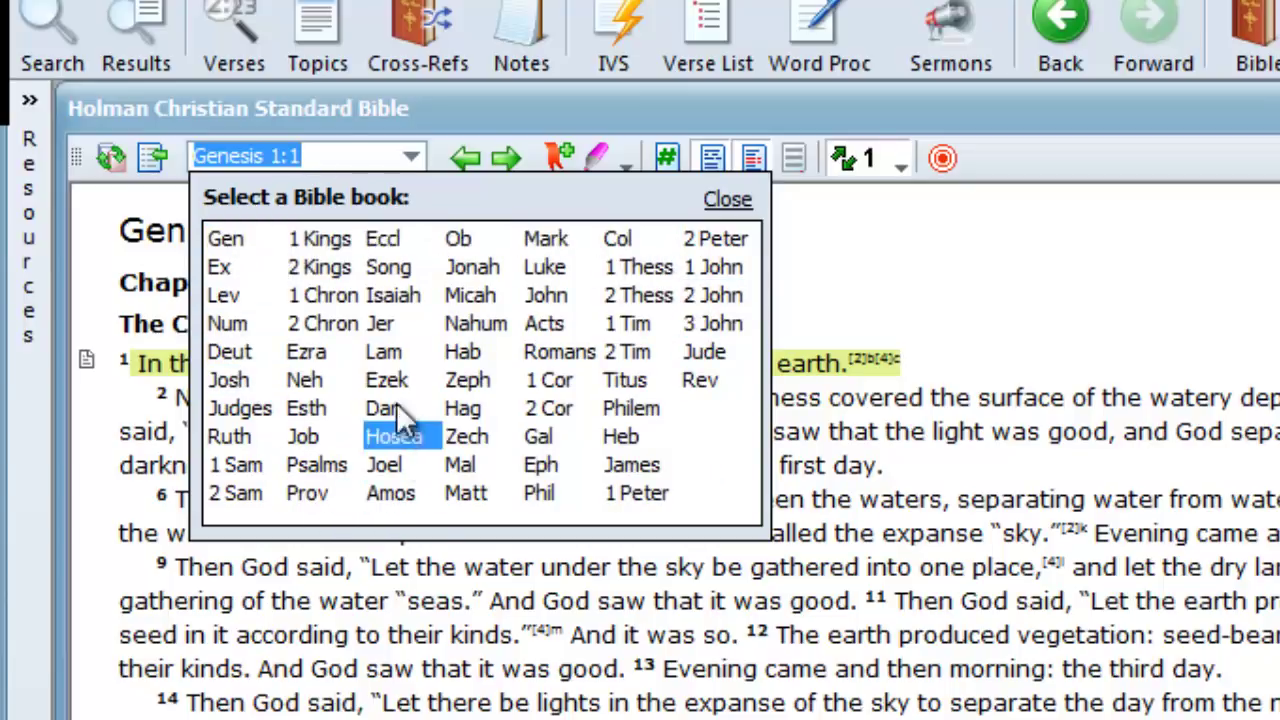
{"action": "left_click", "coordinate": [577, 297]}
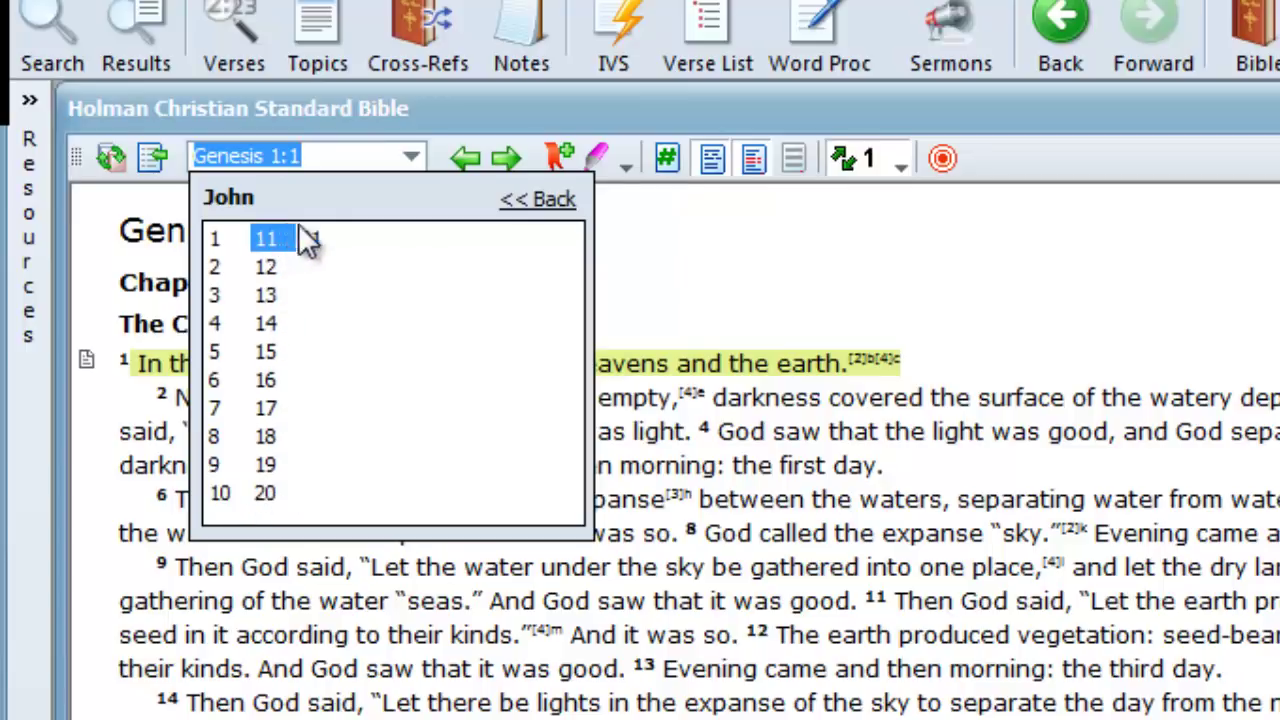
{"action": "left_click", "coordinate": [230, 295]}
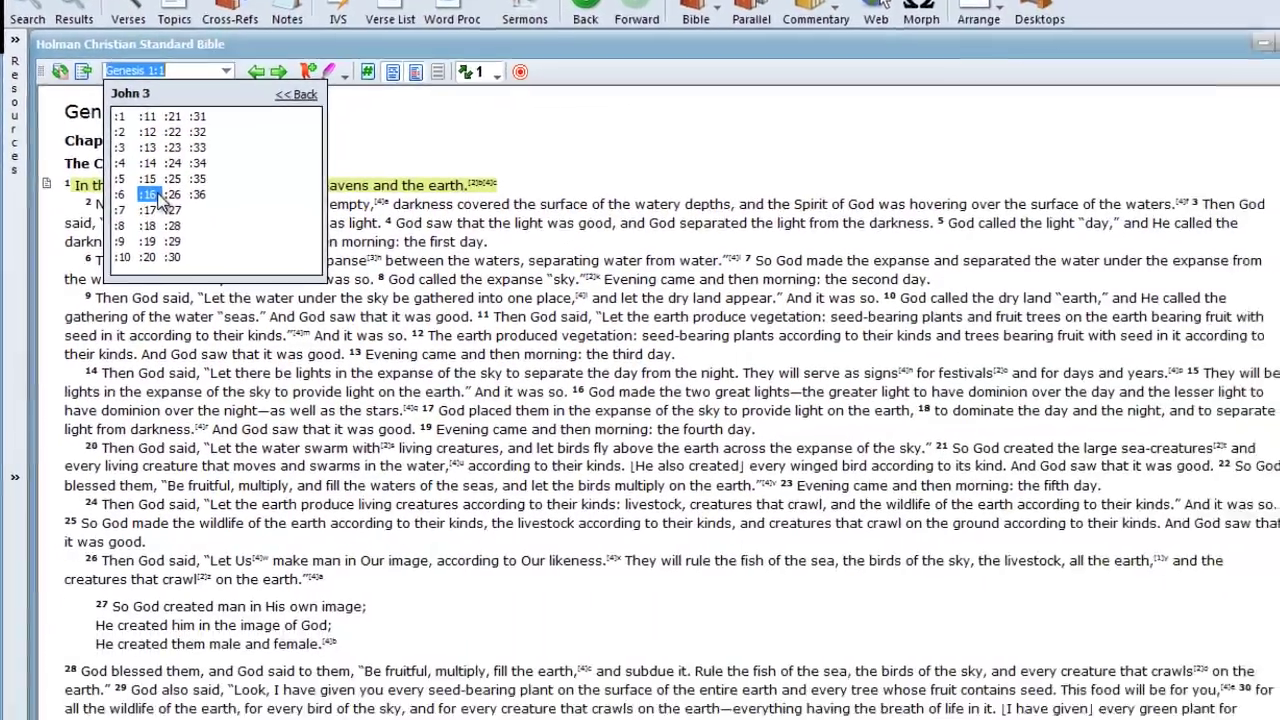
{"action": "left_click", "coordinate": [279, 366]}
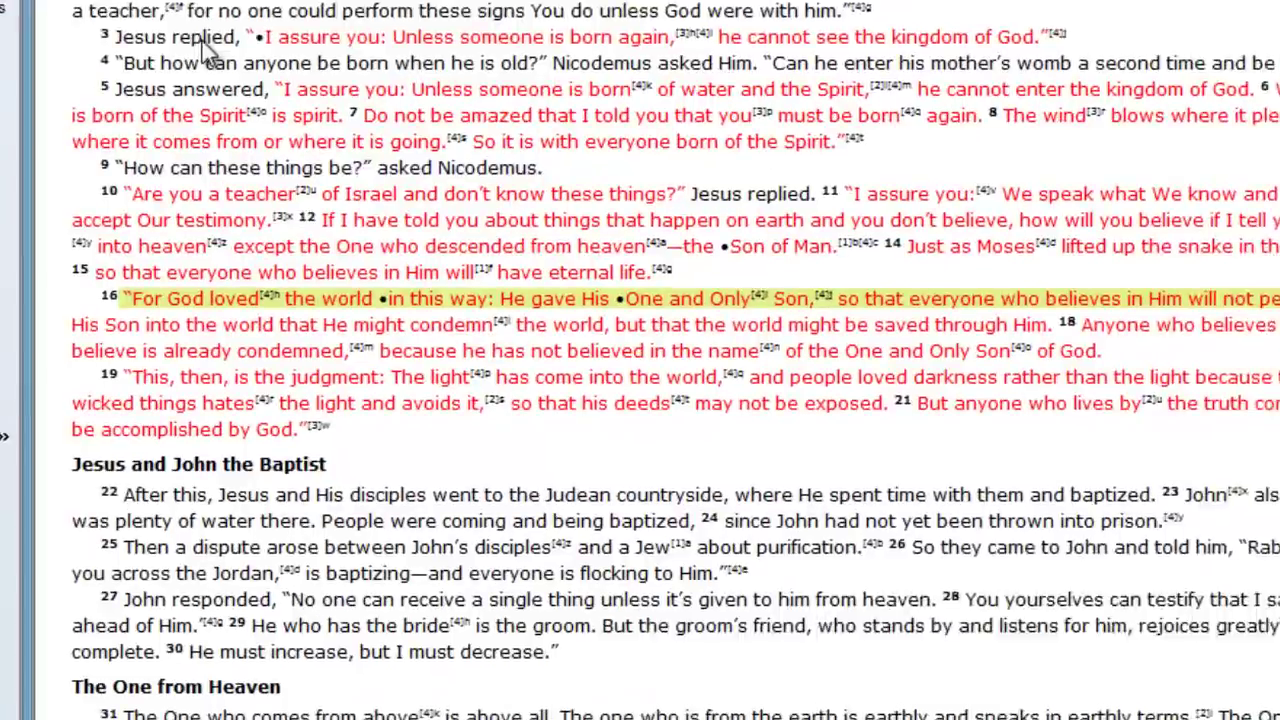
{"action": "left_click_drag", "start_coordinate": [90, 225], "coordinate": [1275, 226]}
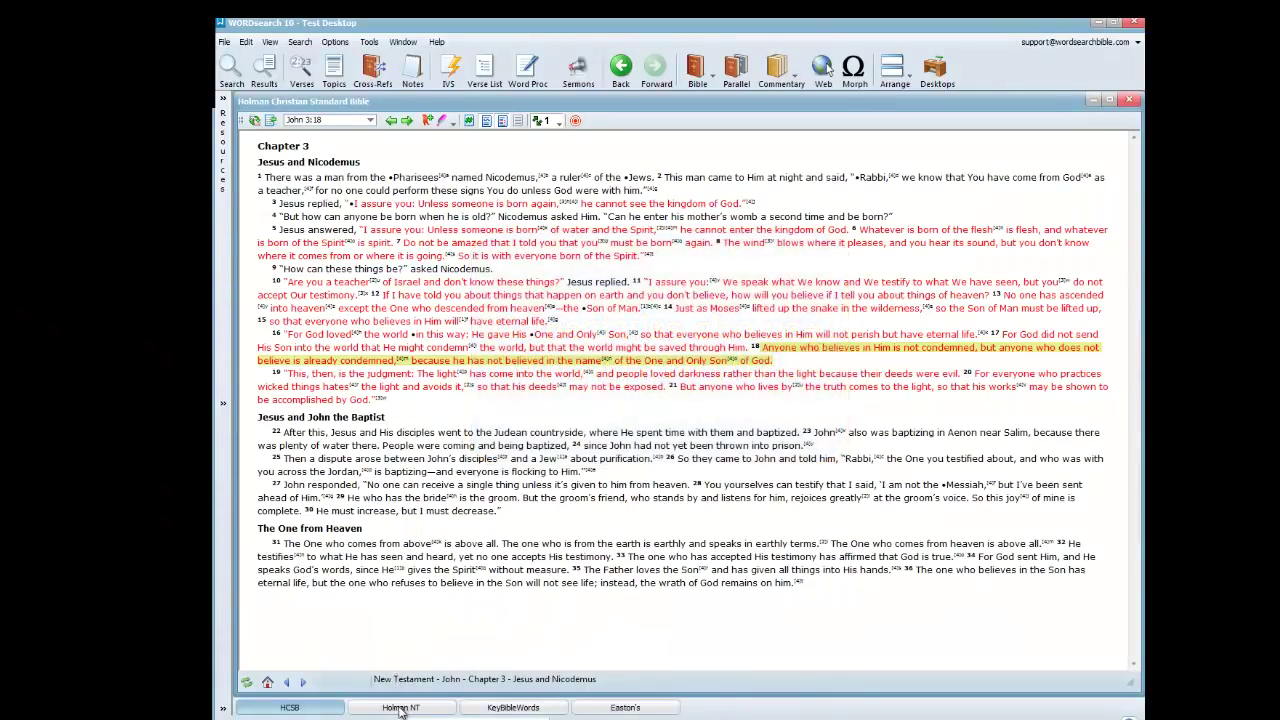
Step: Show the Holman NT commentary full-size at Matthew 5:3
{"action": "left_click", "coordinate": [401, 708]}
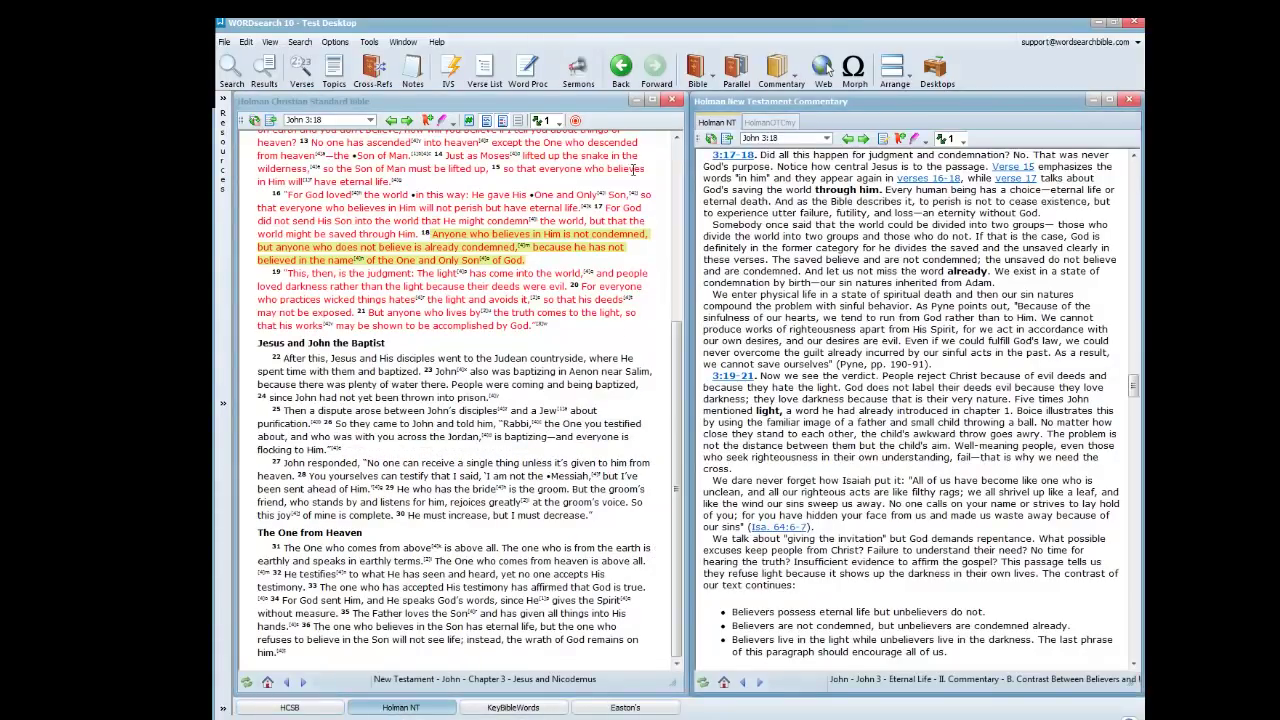
{"action": "left_click", "coordinate": [638, 103]}
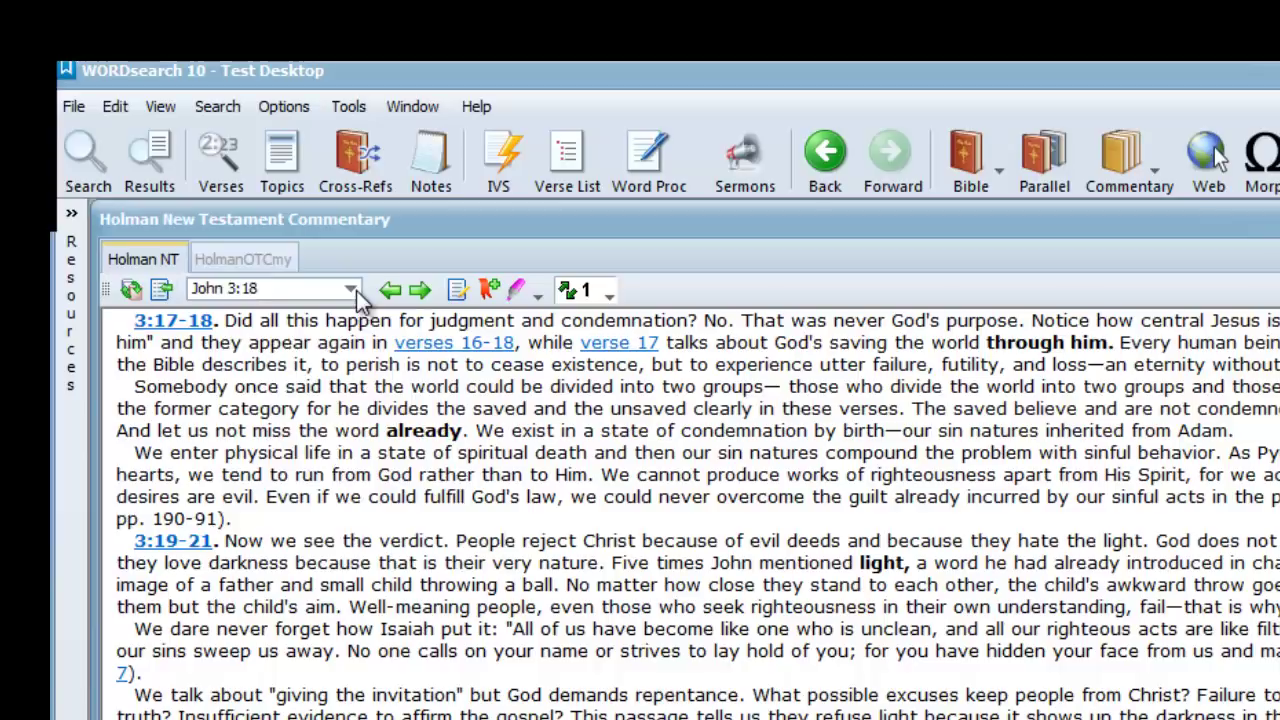
{"action": "left_click", "coordinate": [352, 290]}
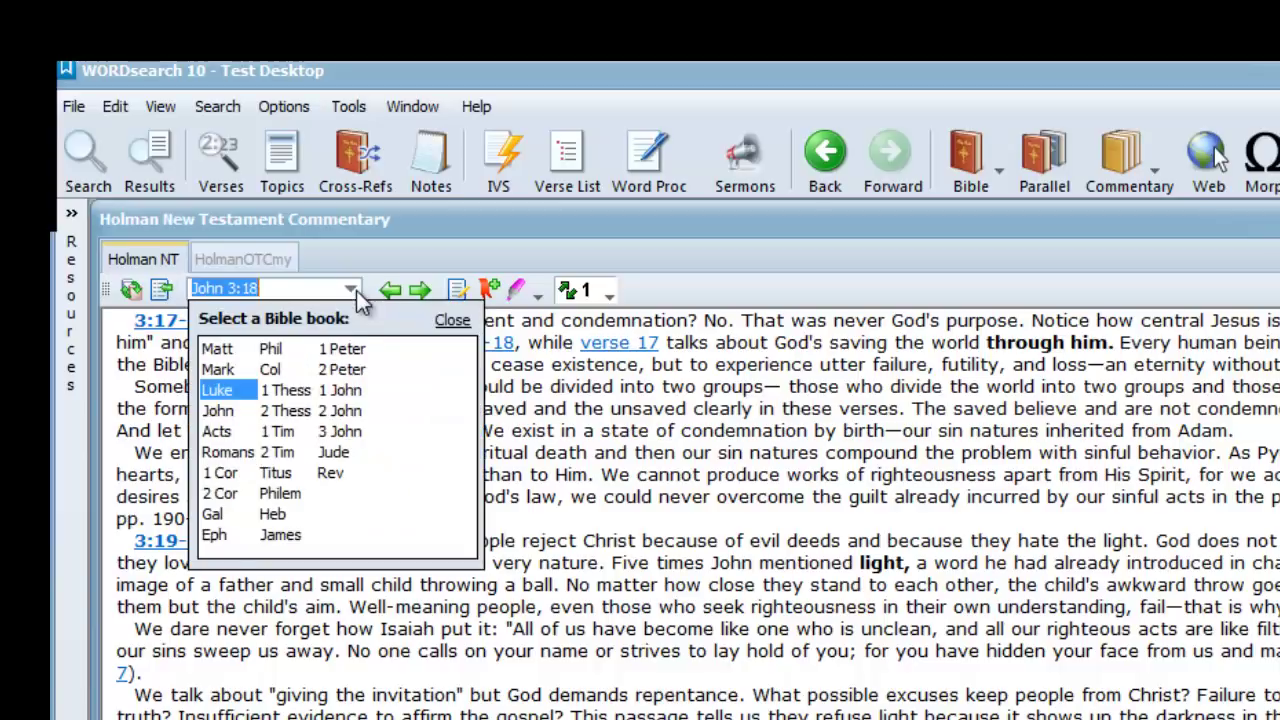
{"action": "left_click", "coordinate": [217, 349]}
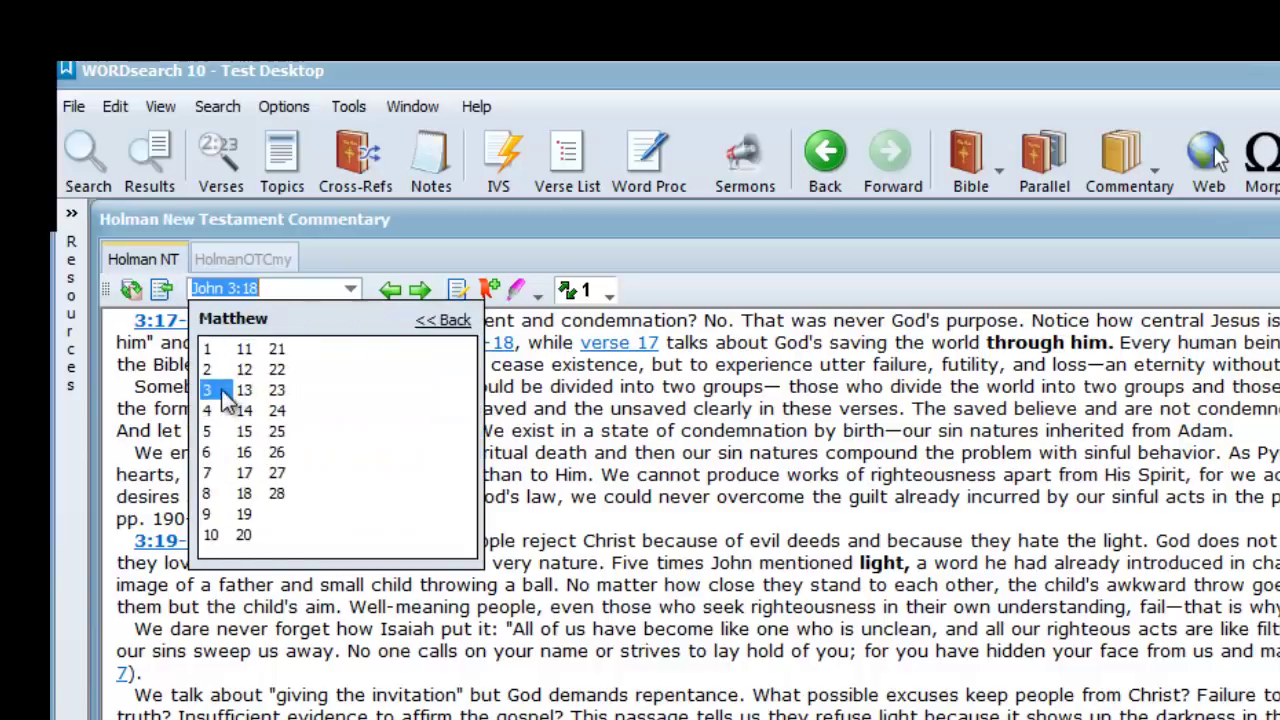
{"action": "left_click", "coordinate": [212, 433]}
{"action": "left_click", "coordinate": [210, 378]}
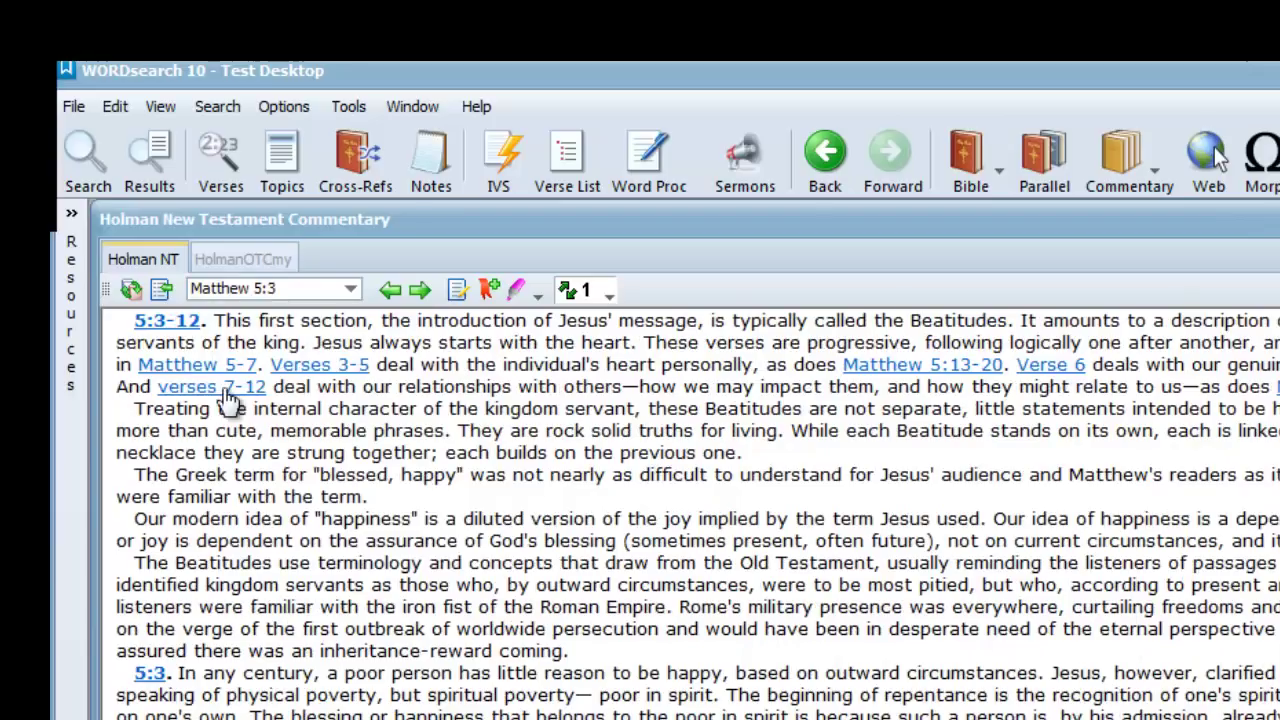
Step: Select three paragraphs of the Matthew 5:3 comments, clear the selection, then select the reference entry
{"action": "double_click", "coordinate": [215, 320]}
{"action": "left_click_drag", "start_coordinate": [268, 341], "coordinate": [593, 518]}
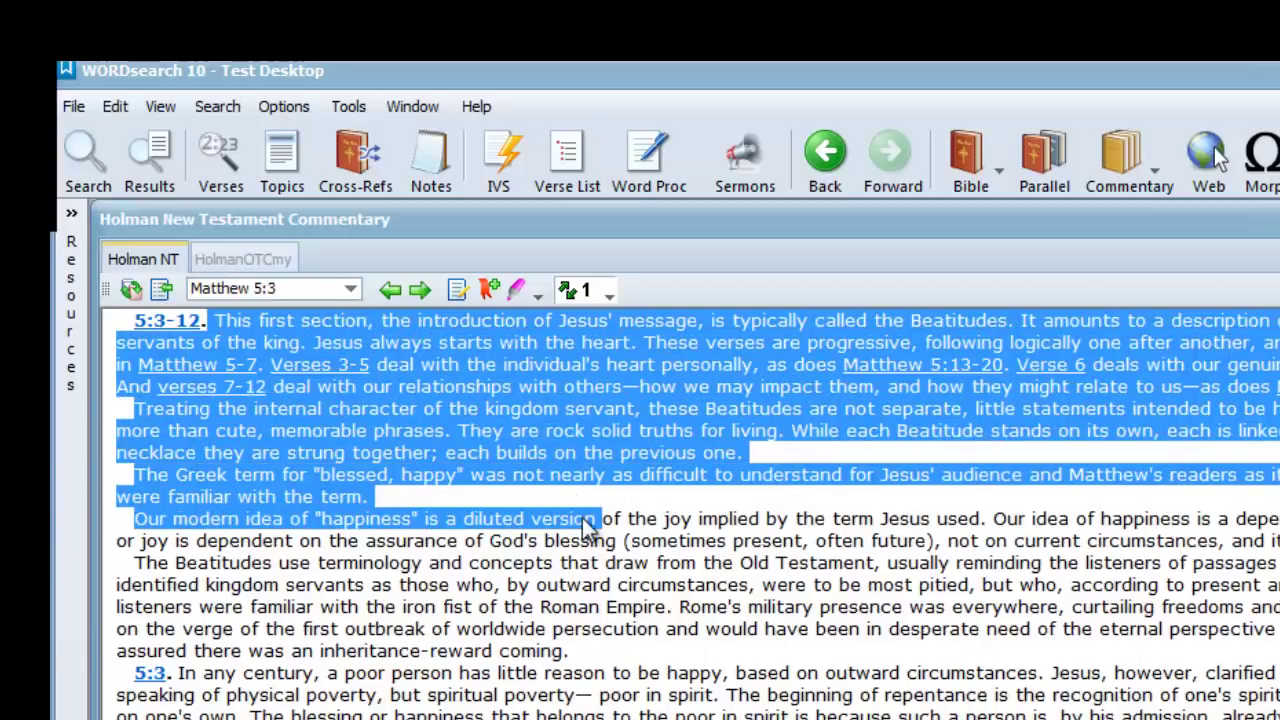
{"action": "left_click", "coordinate": [567, 479]}
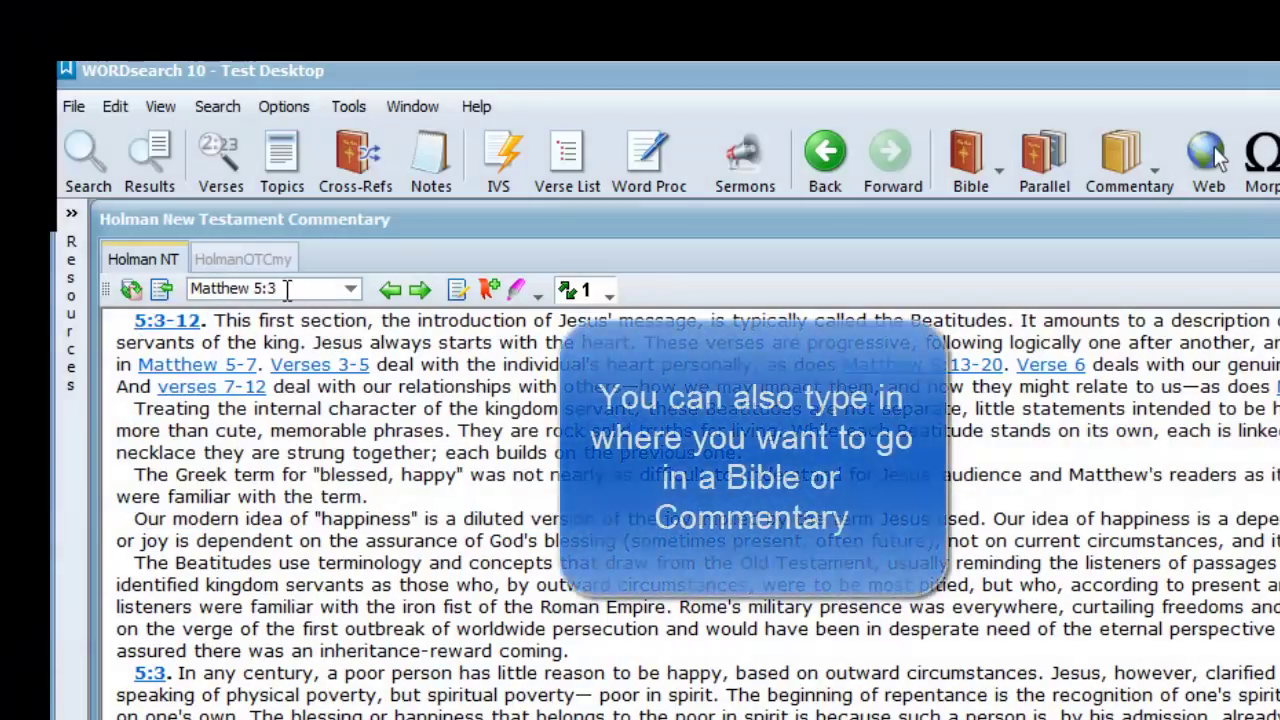
{"action": "left_click", "coordinate": [287, 289]}
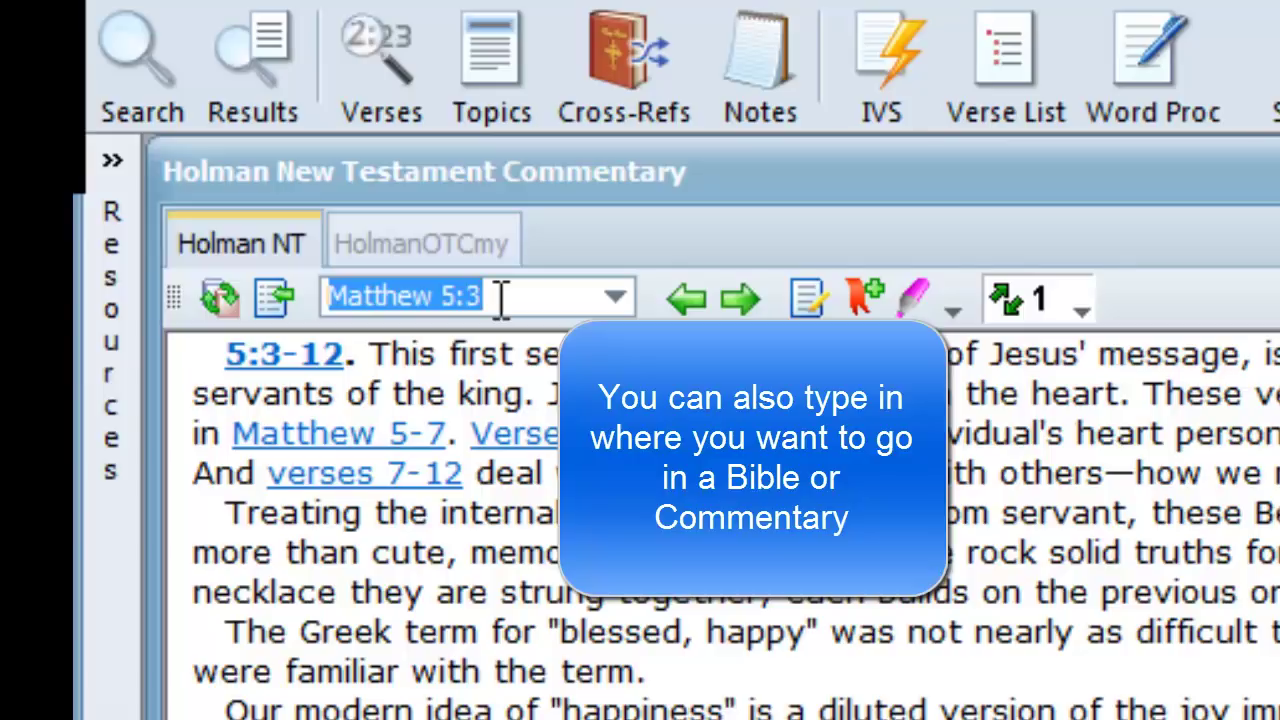
Step: Jump the commentary to Mark 1:3, then to John 1:1, by typing the references
{"action": "type", "text": "mark 1:3"}
{"action": "key", "text": "Return"}
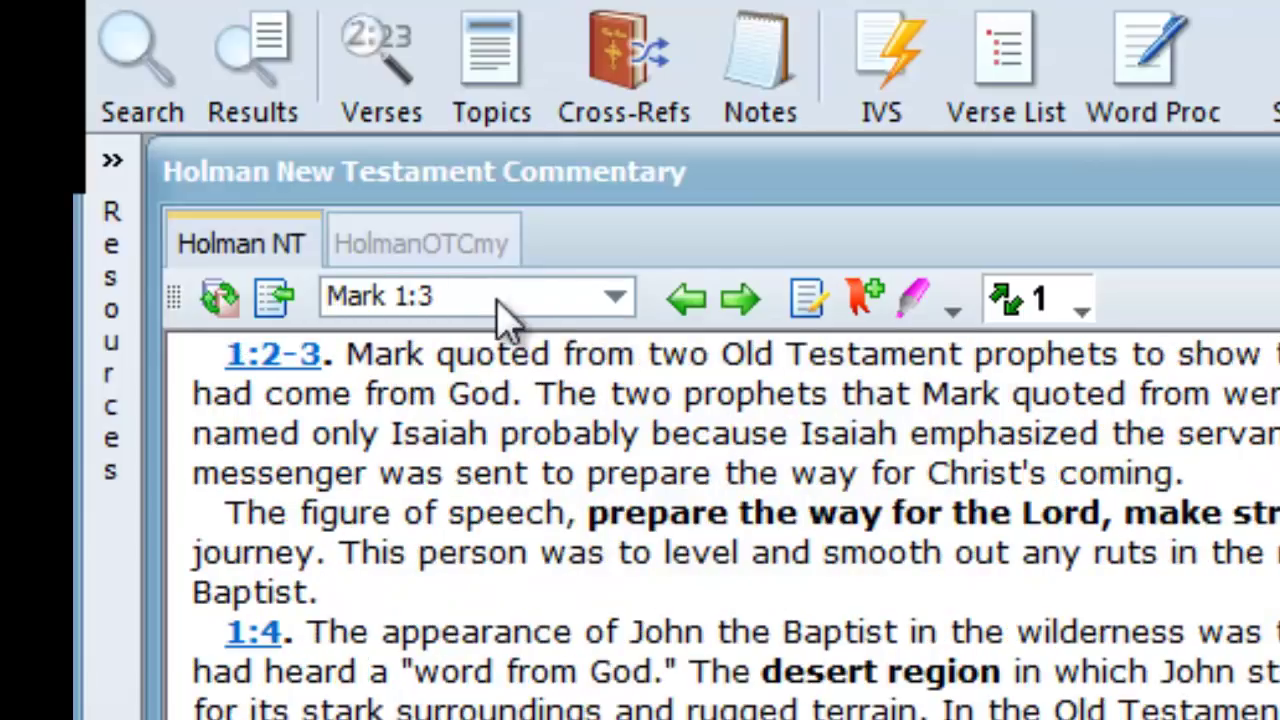
{"action": "left_click", "coordinate": [500, 298]}
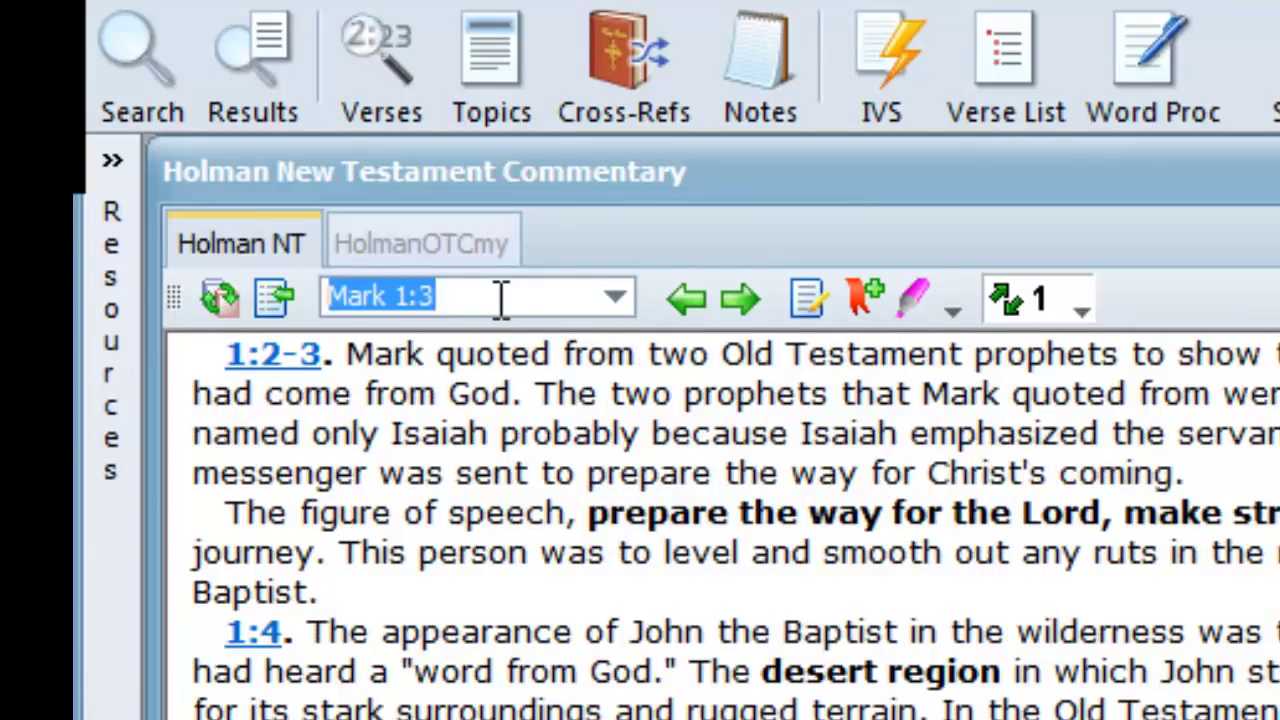
{"action": "type", "text": "joh"}
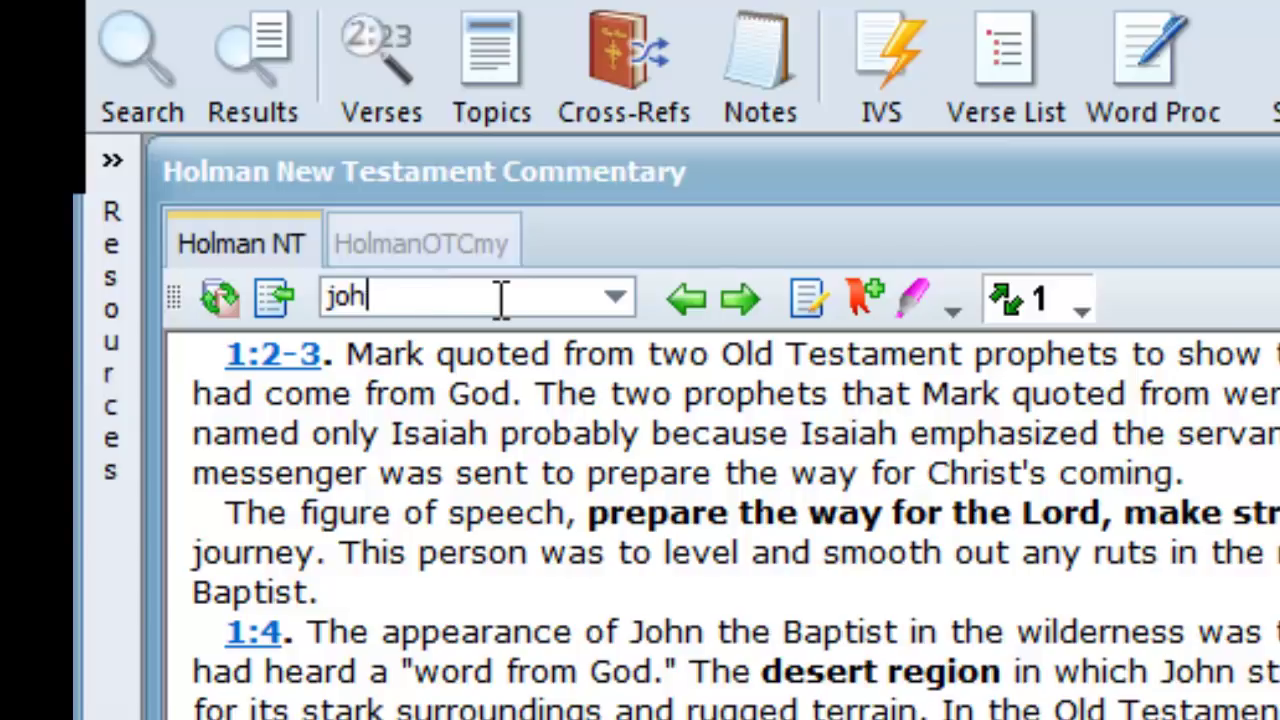
{"action": "key", "text": "BackSpace"}
{"action": "key", "text": "BackSpace"}
{"action": "type", "text": "n 1:1"}
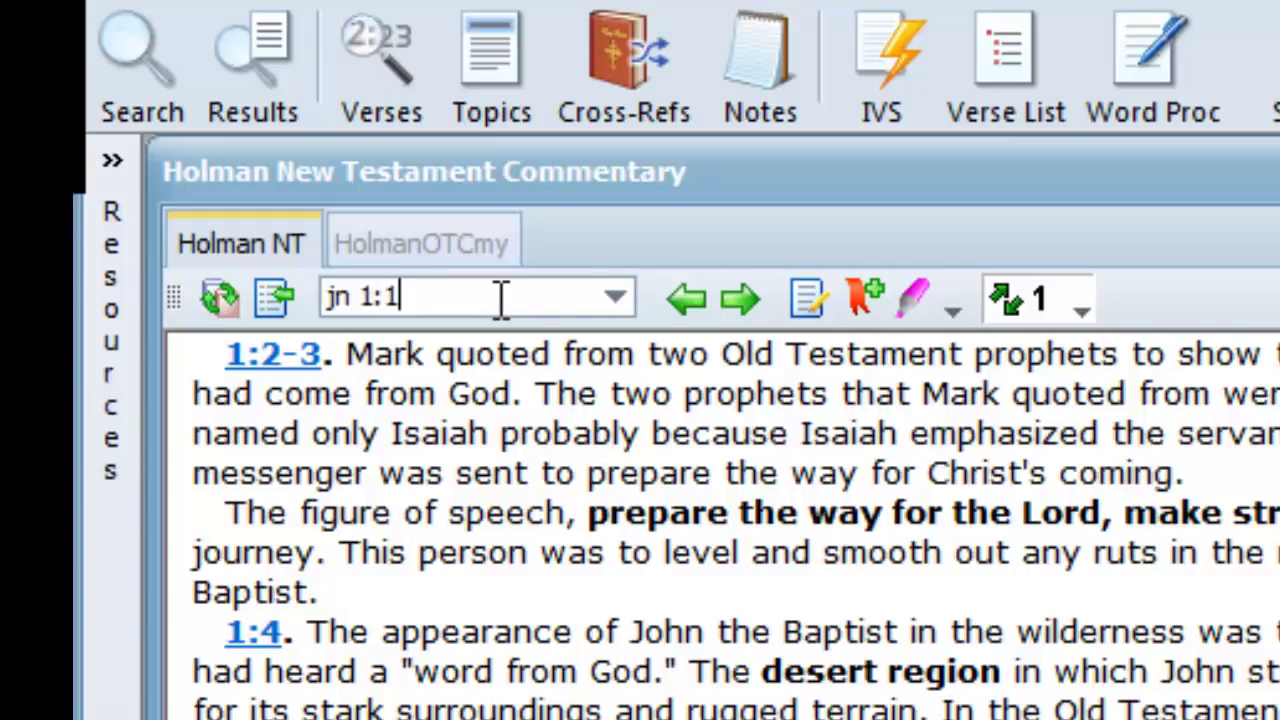
{"action": "key", "text": "Return"}
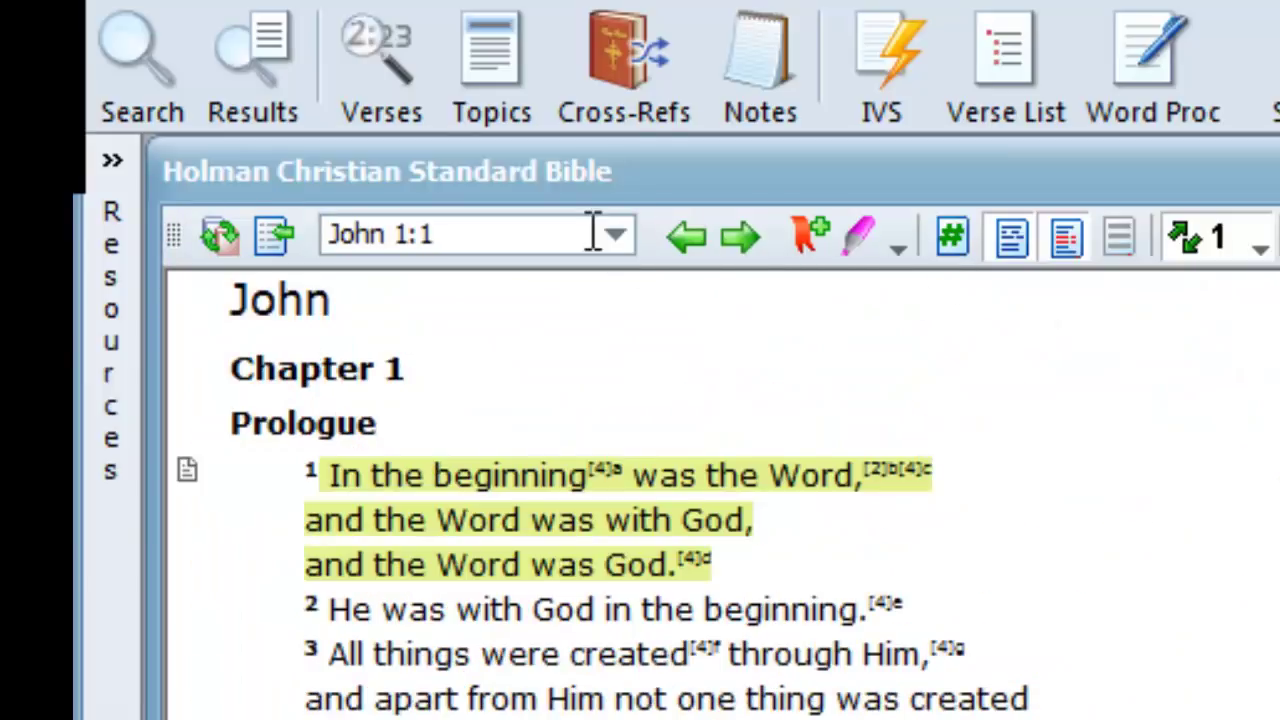
Step: Send the Holman Christian Standard Bible to Luke 1:1 by typing 'luke'
{"action": "left_click", "coordinate": [543, 235]}
{"action": "type", "text": "luke"}
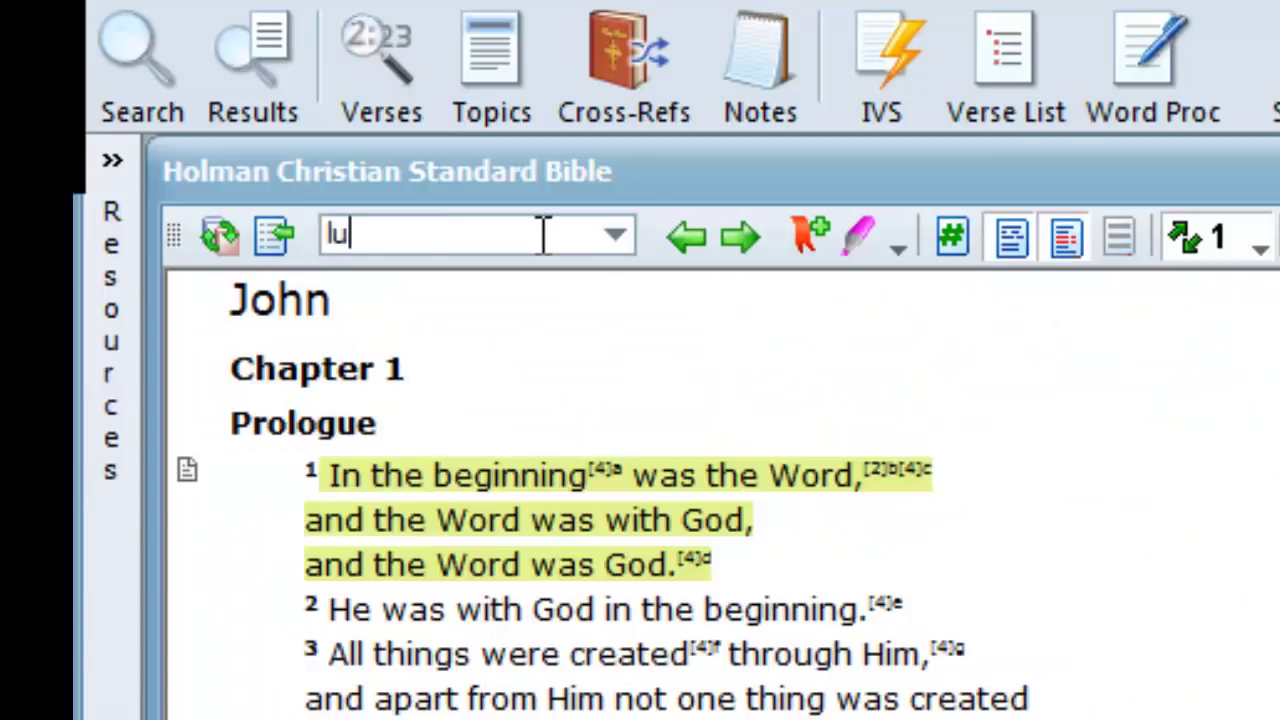
{"action": "key", "text": "Return"}
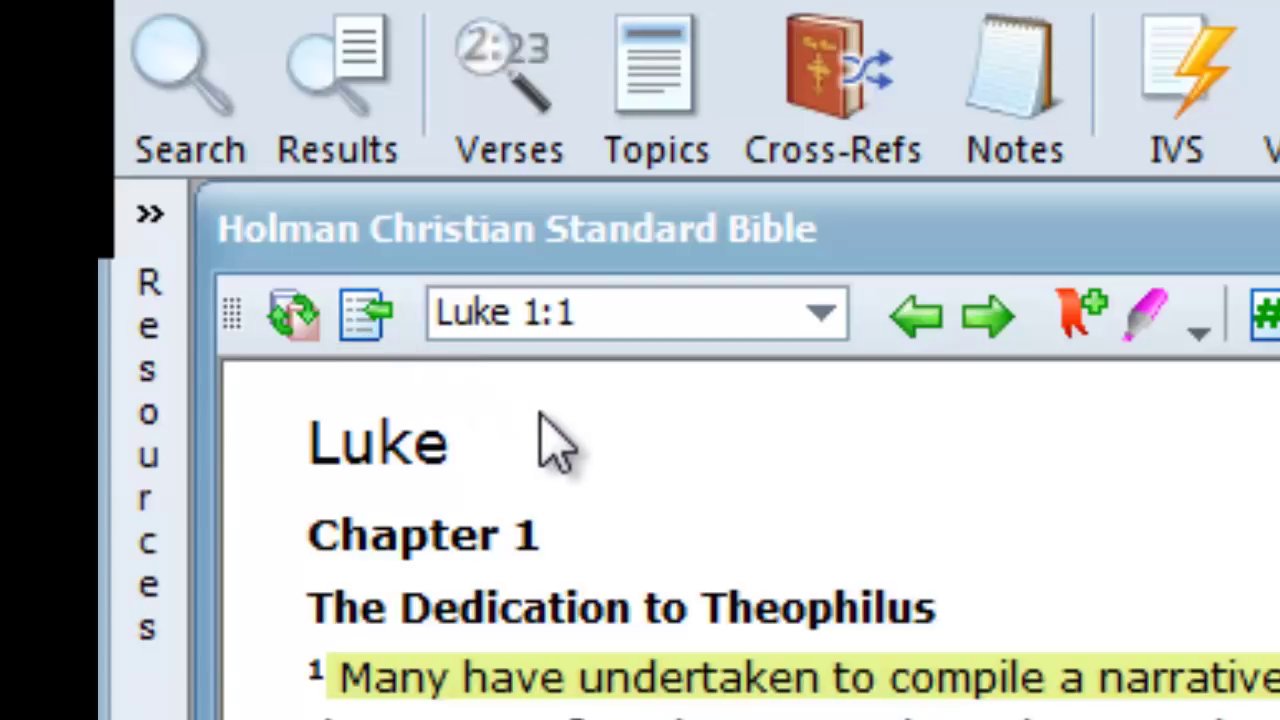
Step: Use the Bible's Table of Contents to reach Genesis 6, God Warns Noah
{"action": "left_click", "coordinate": [380, 338]}
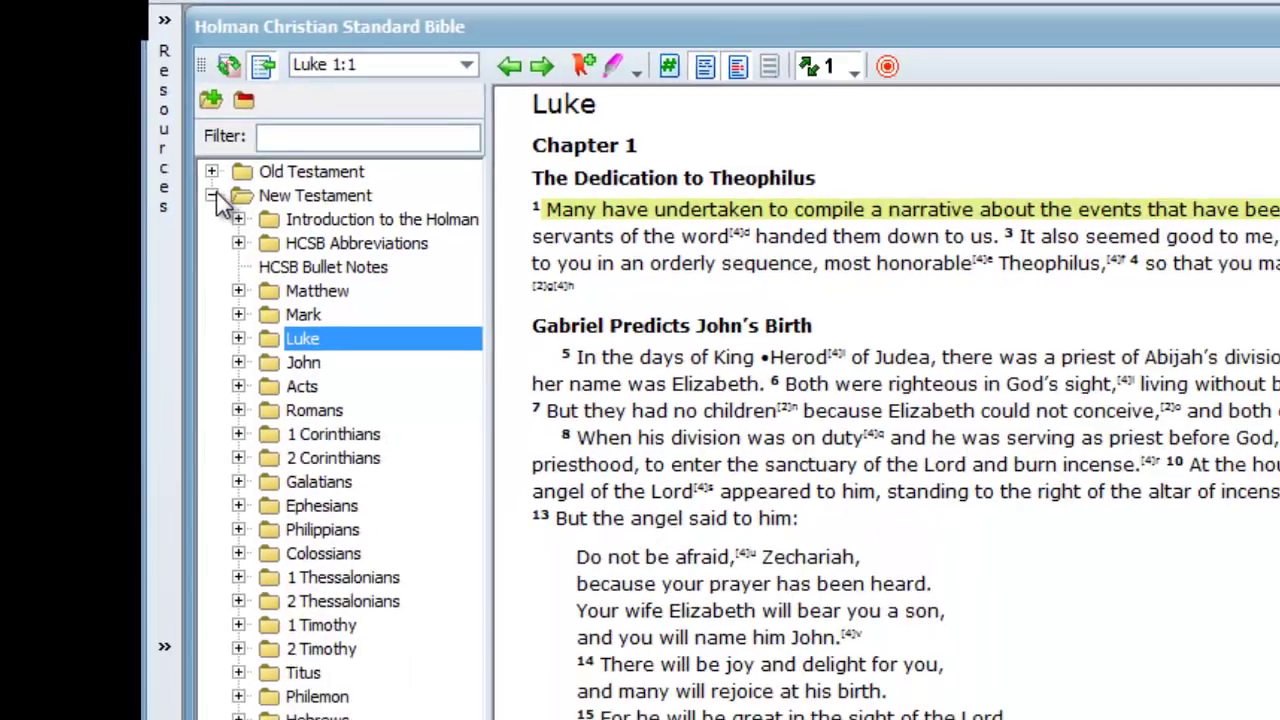
{"action": "left_click", "coordinate": [213, 195]}
{"action": "left_click", "coordinate": [213, 195]}
{"action": "left_click", "coordinate": [216, 172]}
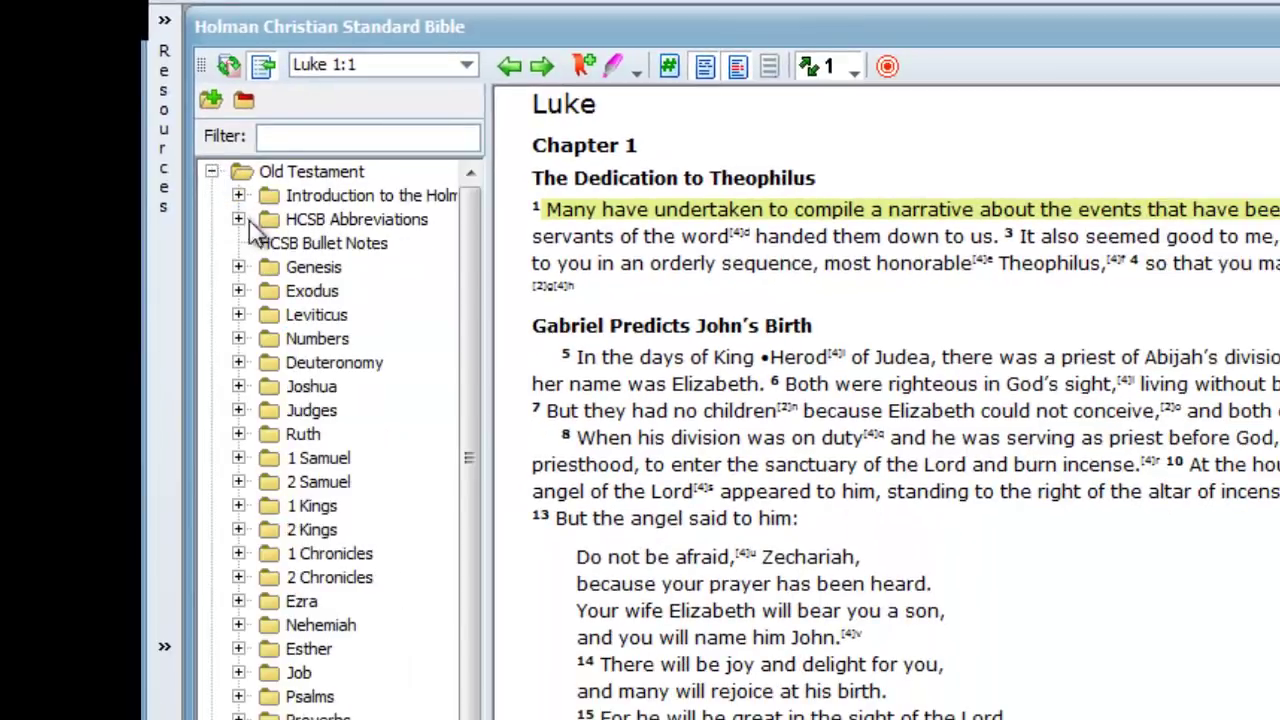
{"action": "left_click", "coordinate": [238, 267]}
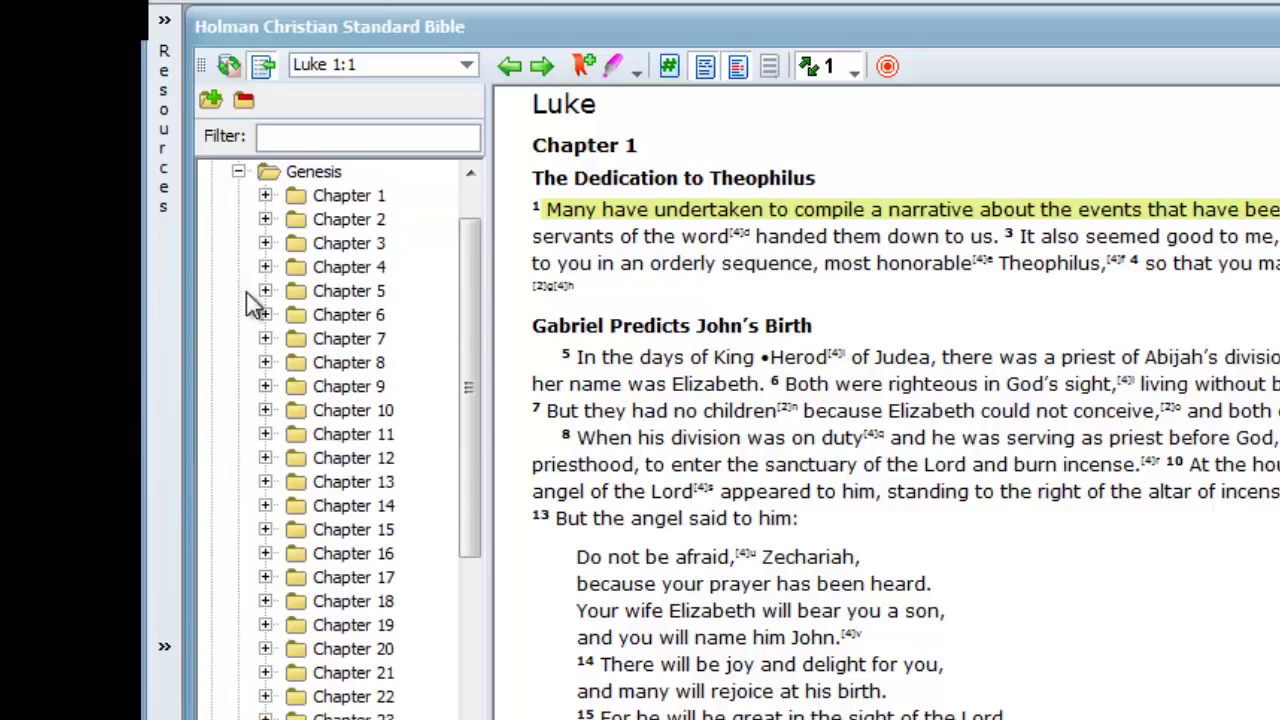
{"action": "left_click", "coordinate": [265, 314]}
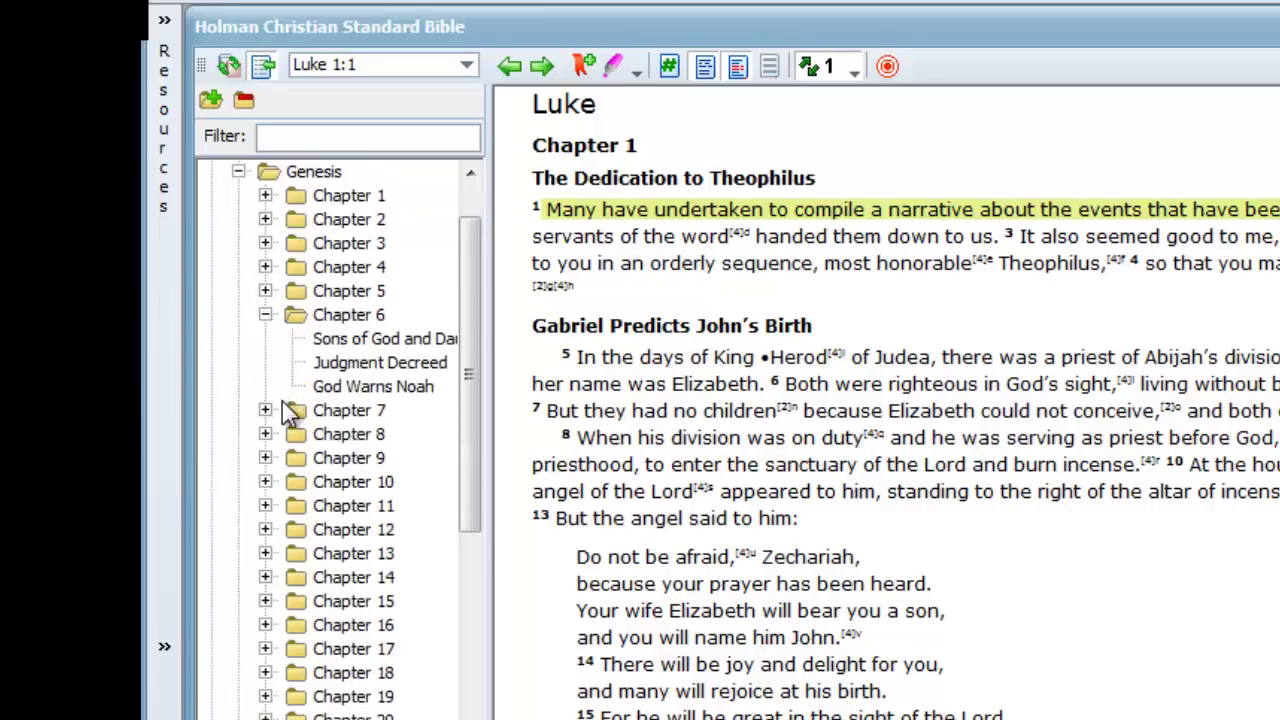
{"action": "left_click", "coordinate": [328, 390]}
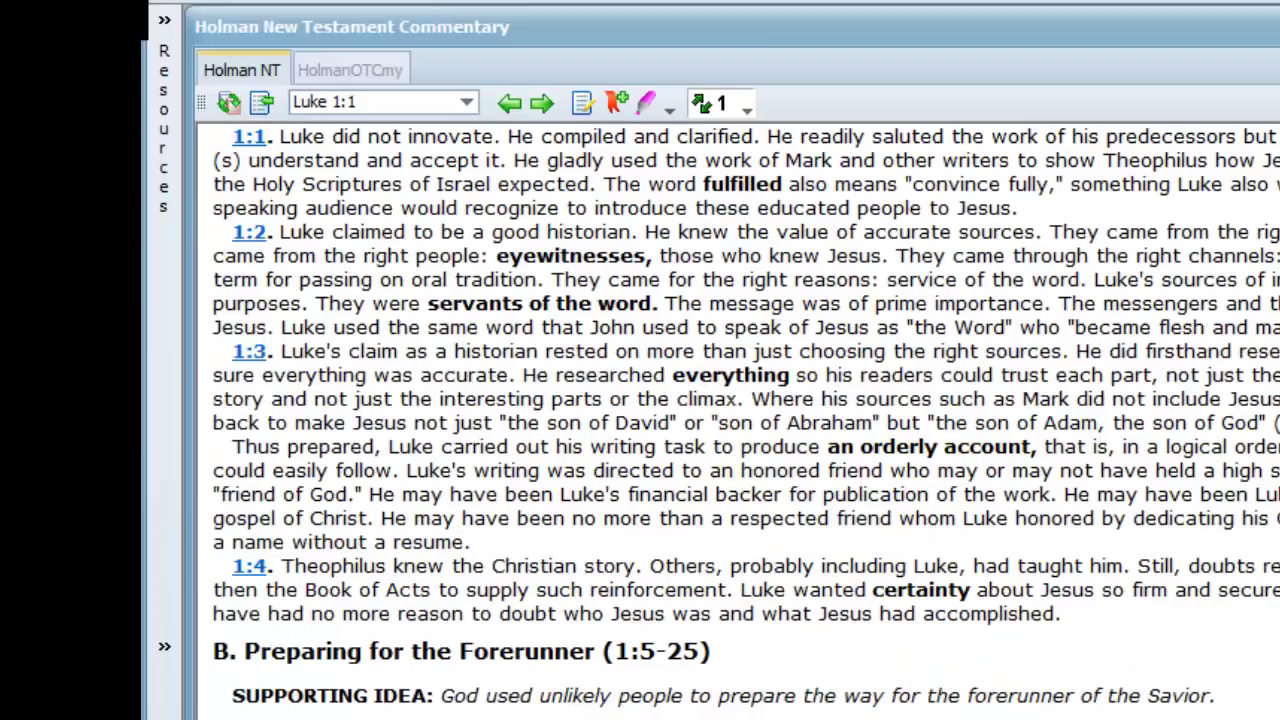
Step: In the Holman Old Testament Commentary contents, open Genesis 3:1-24 Sin and the Fall, section V. Prayer
{"action": "left_click", "coordinate": [313, 70]}
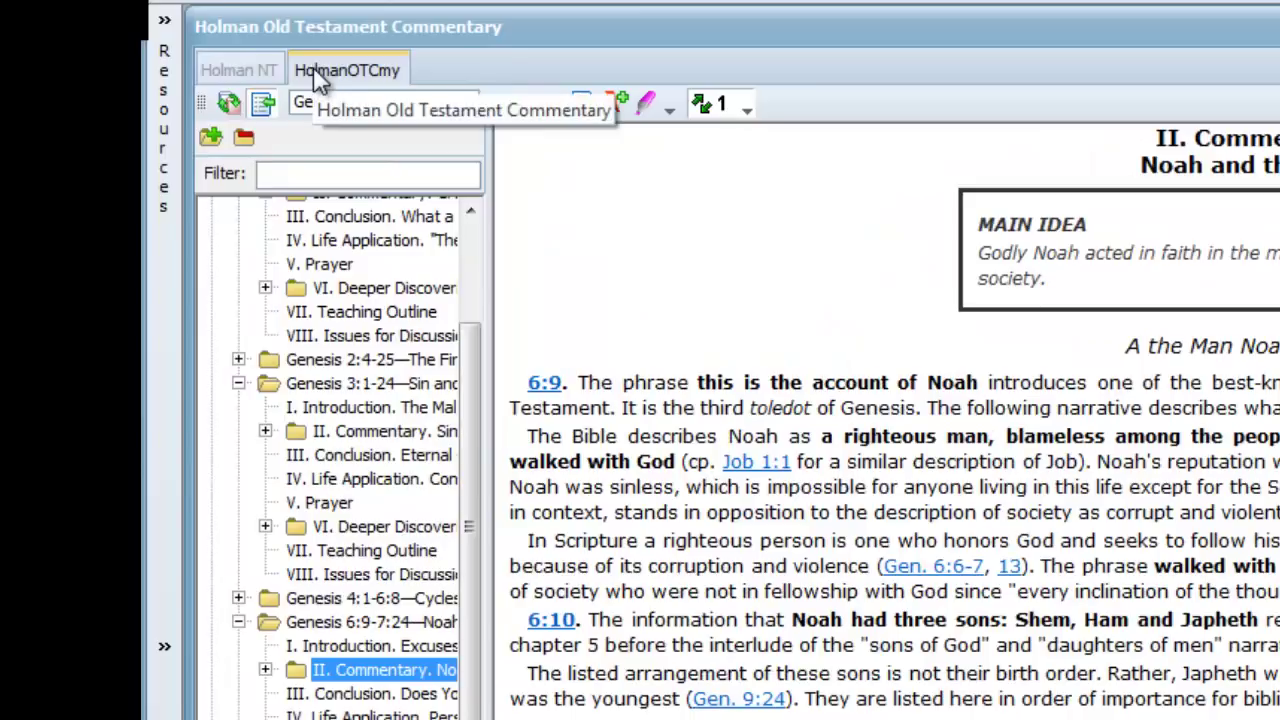
{"action": "left_click", "coordinate": [240, 137]}
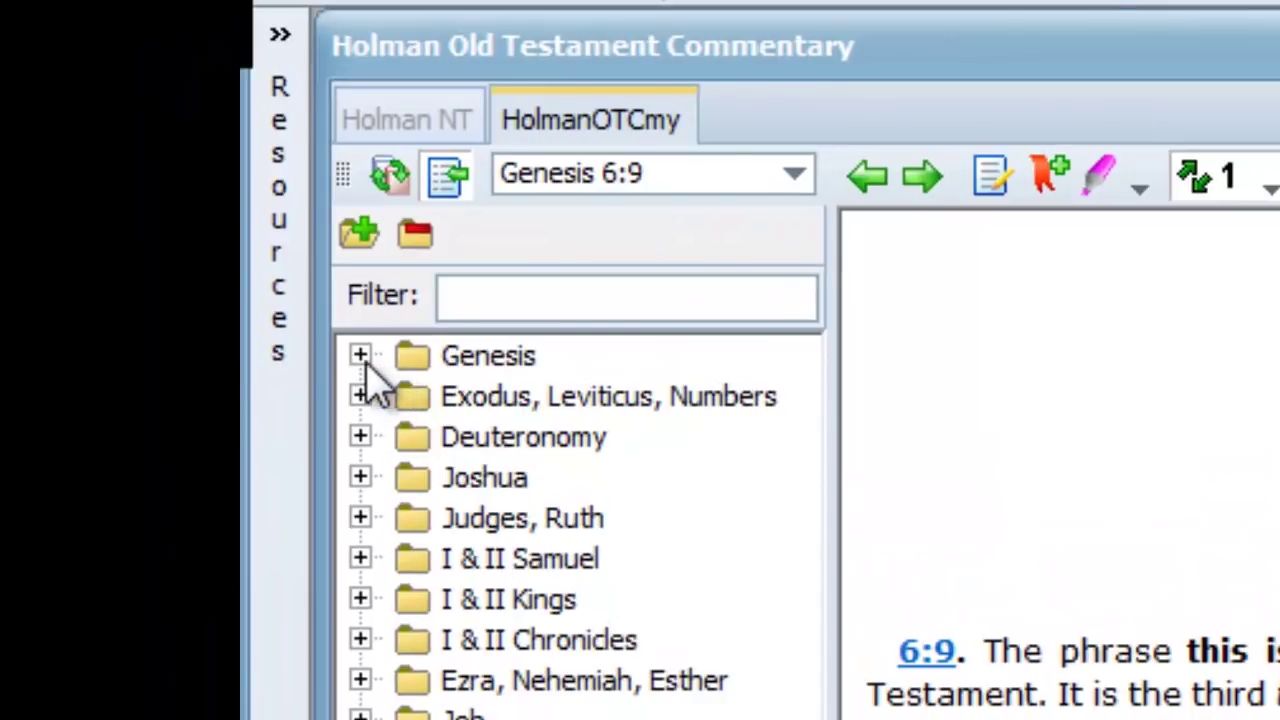
{"action": "left_click", "coordinate": [360, 355]}
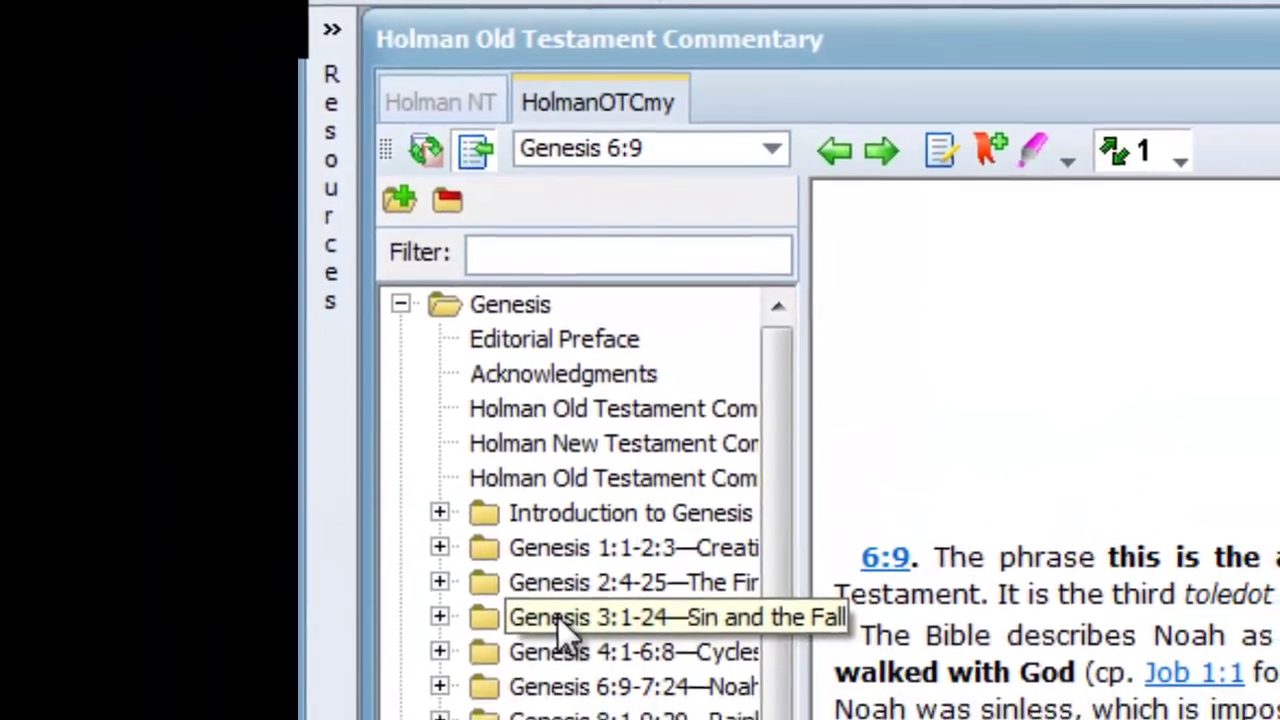
{"action": "double_click", "coordinate": [557, 652]}
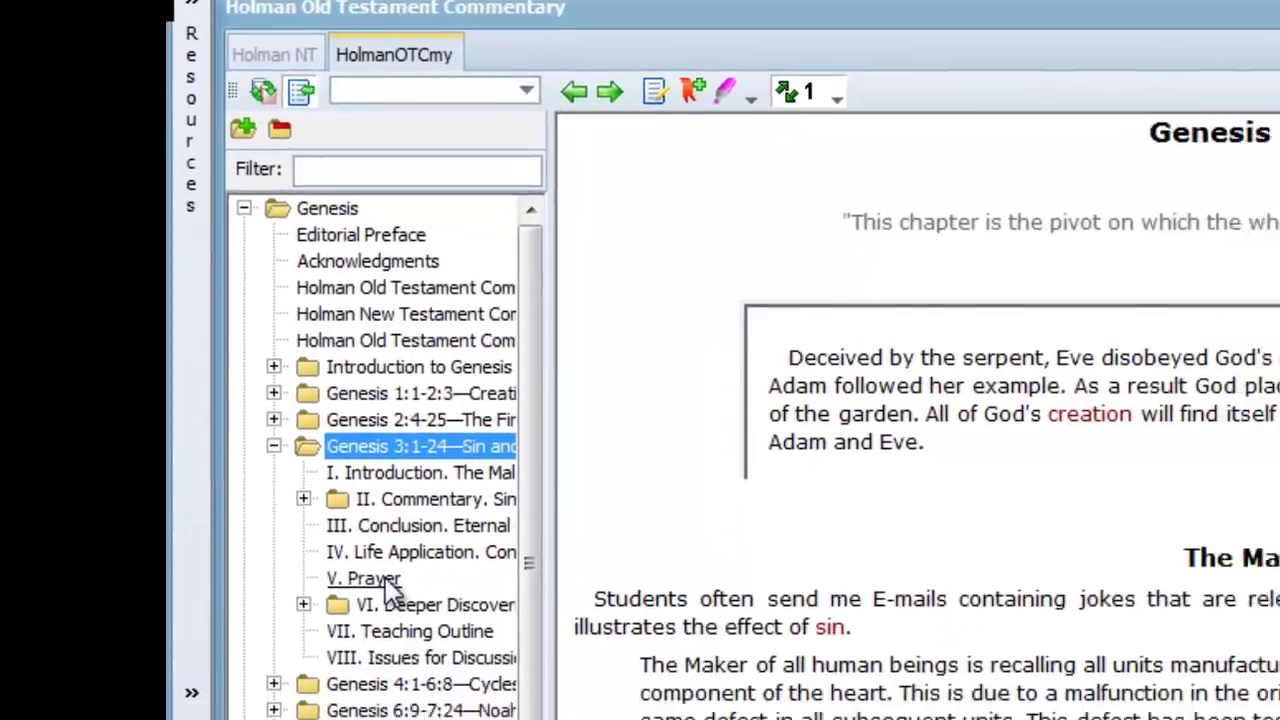
{"action": "left_click", "coordinate": [590, 716]}
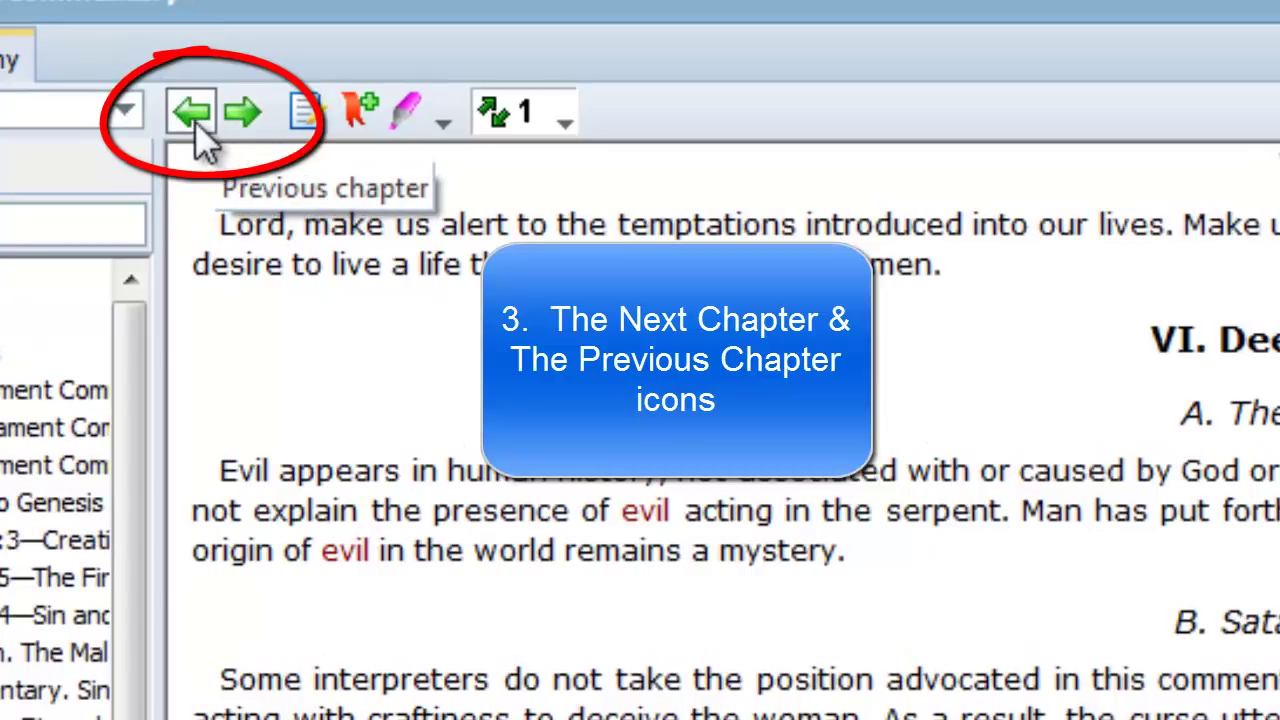
Step: Page forward four chapters to Genesis 10:1-11:32, then back four to Genesis 3:1-24
{"action": "left_click", "coordinate": [241, 114]}
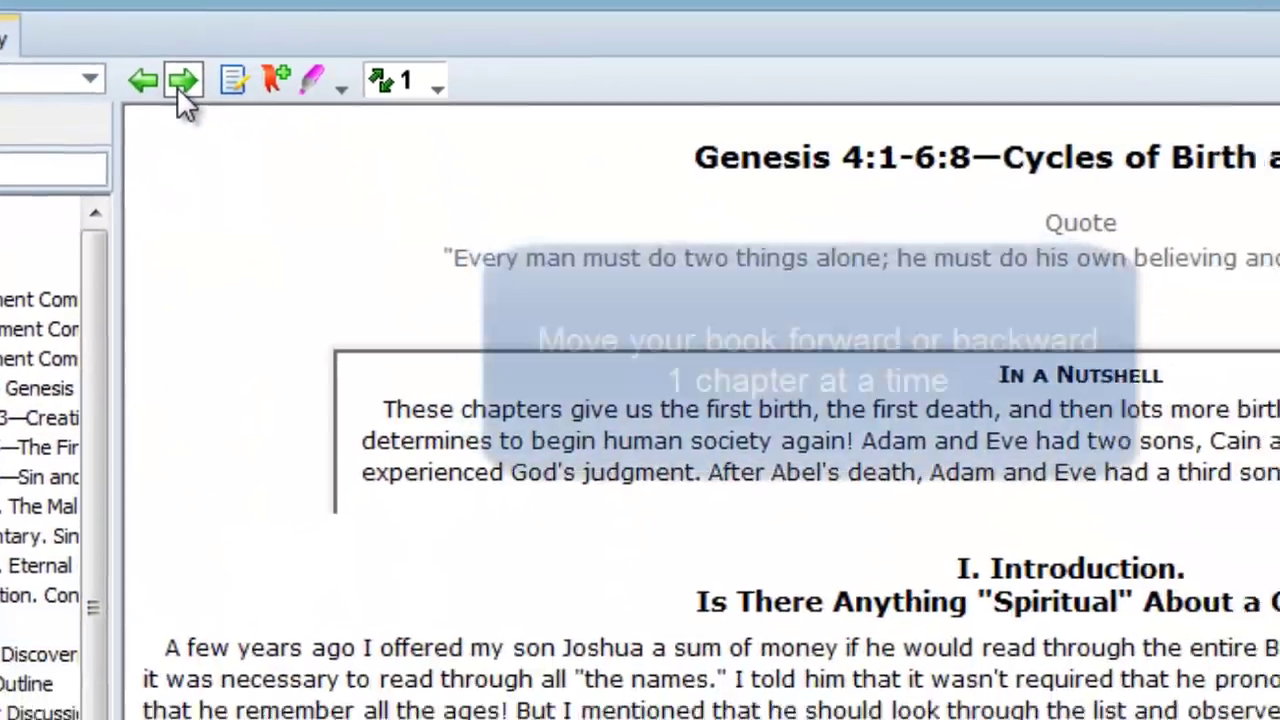
{"action": "left_click", "coordinate": [241, 114]}
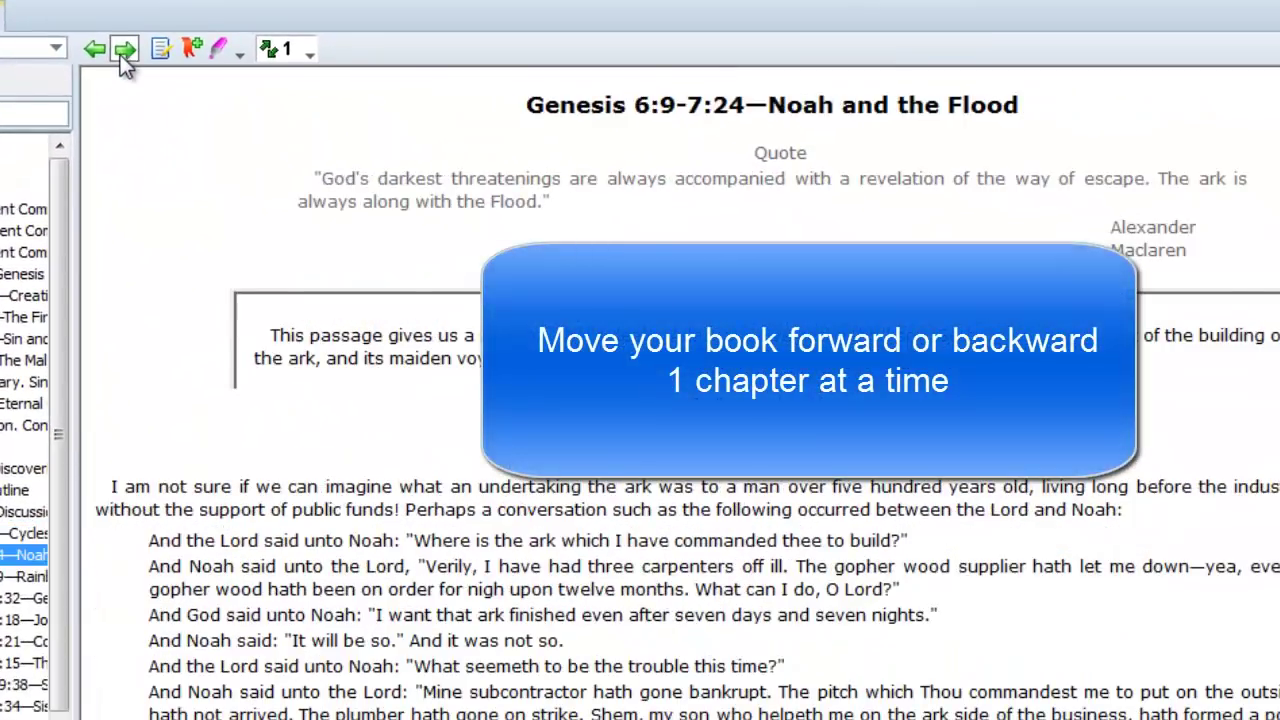
{"action": "left_click", "coordinate": [120, 55]}
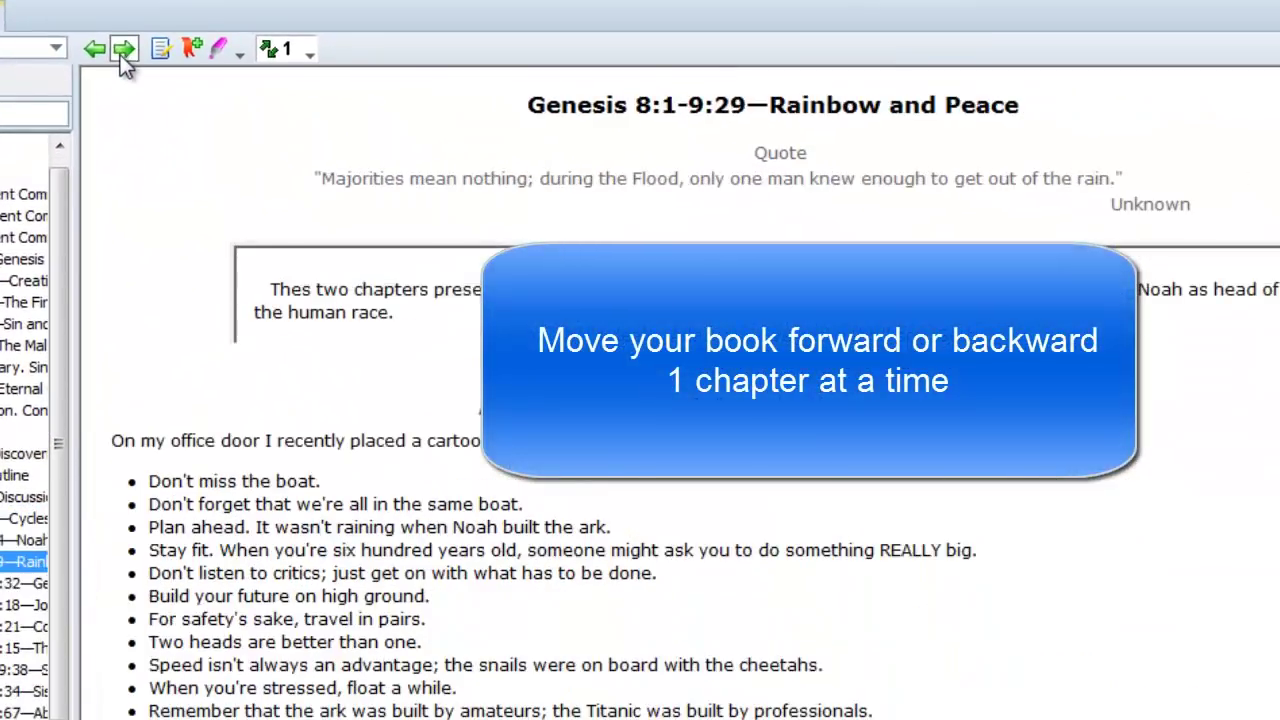
{"action": "left_click", "coordinate": [120, 55]}
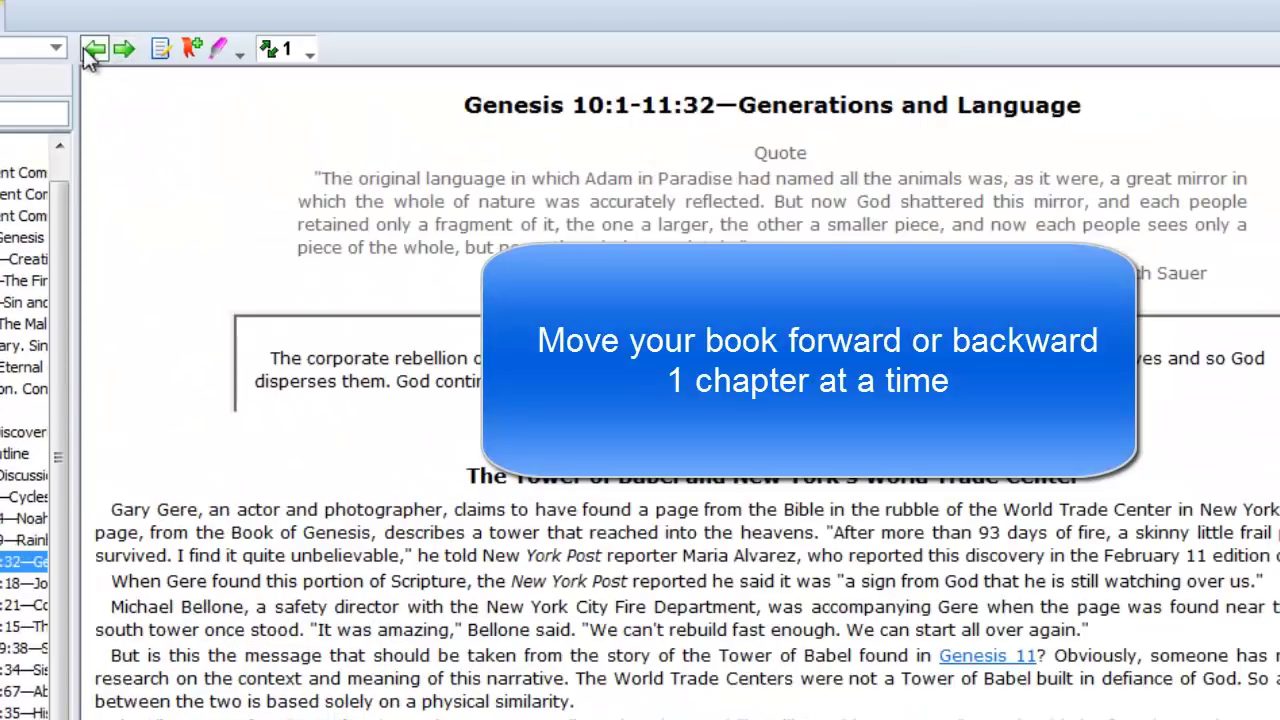
{"action": "left_click", "coordinate": [87, 48]}
{"action": "left_click", "coordinate": [87, 48]}
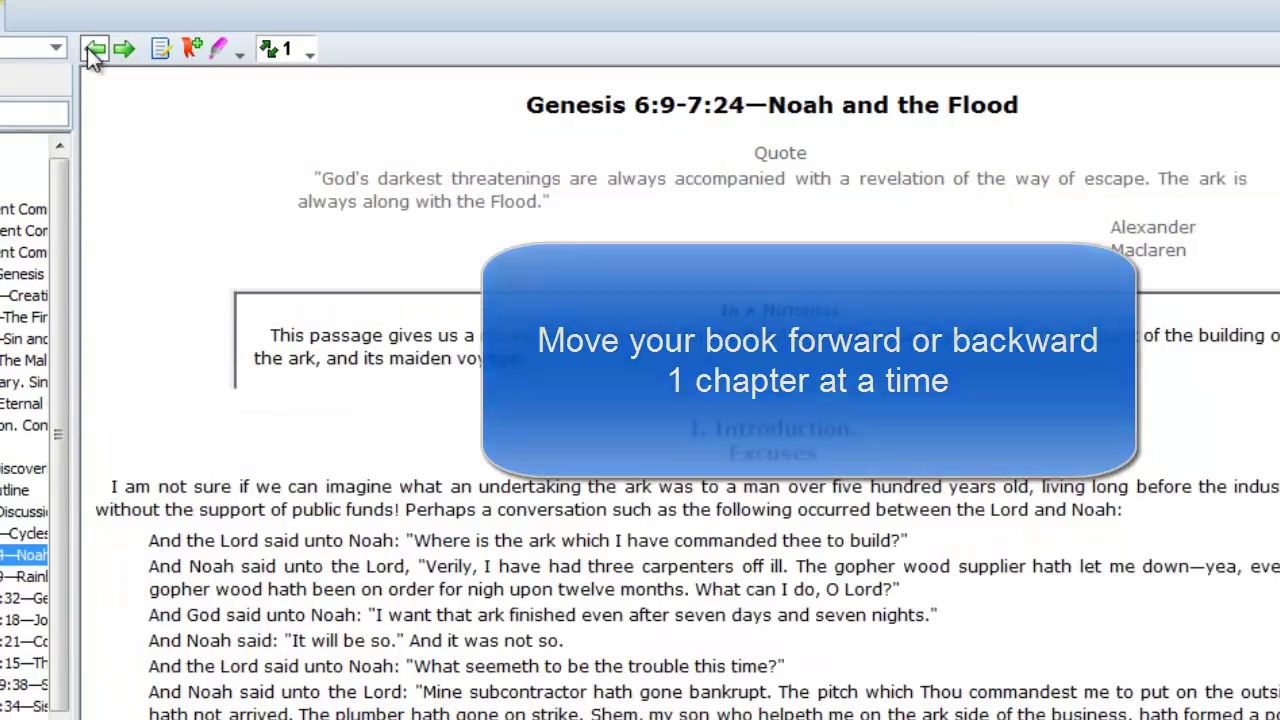
{"action": "left_click", "coordinate": [87, 48]}
{"action": "left_click", "coordinate": [87, 48]}
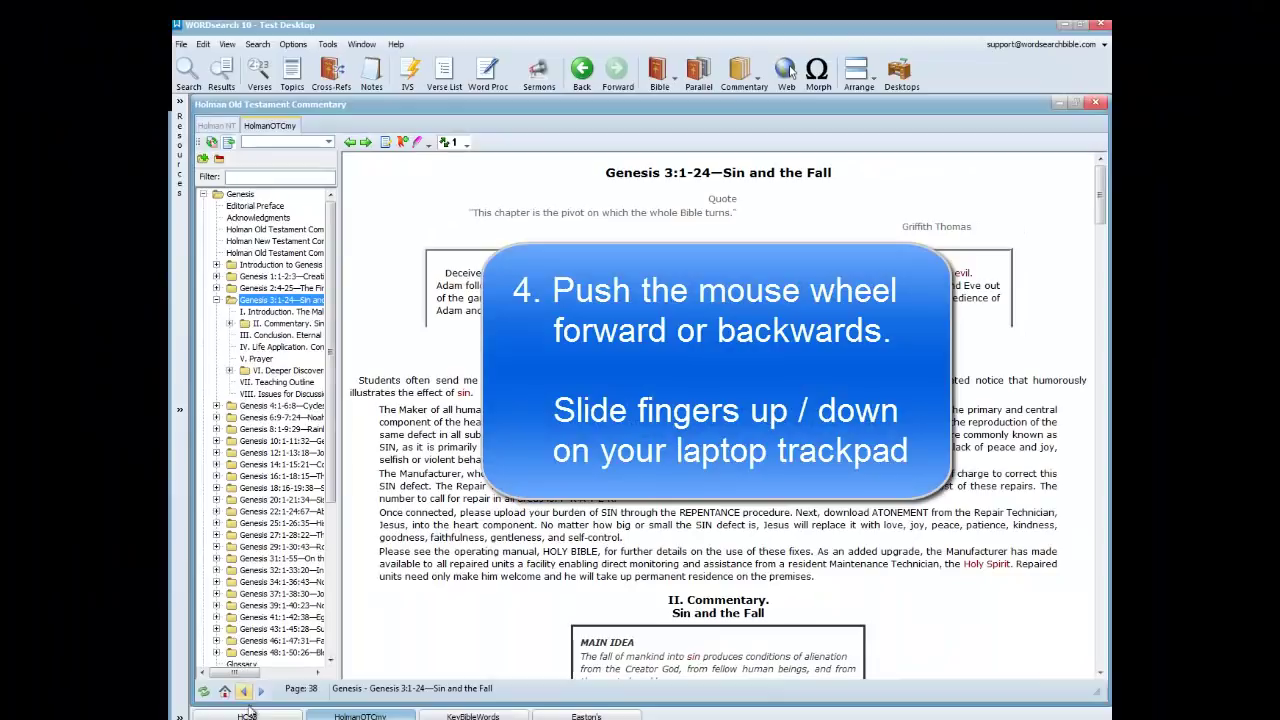
Step: Switch to the HCSB and scroll up and down through Genesis 3–5
{"action": "left_click", "coordinate": [247, 716]}
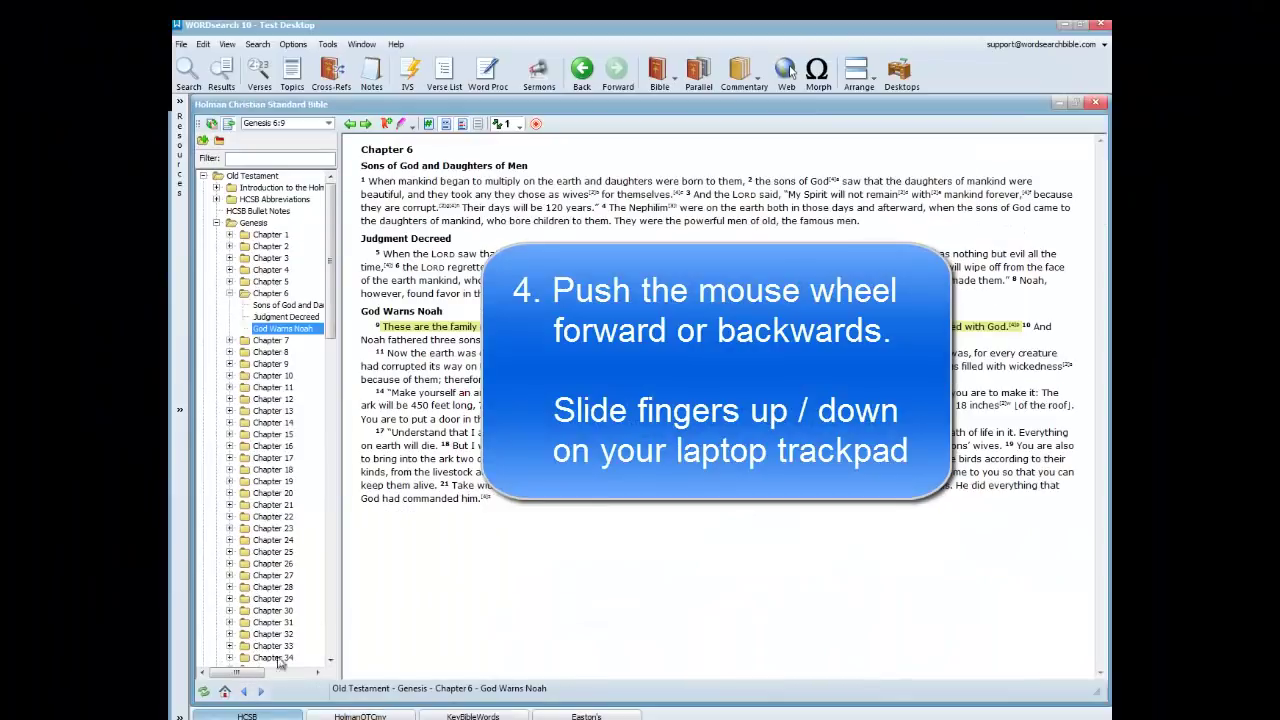
{"action": "scroll", "coordinate": [453, 495], "scroll_direction": "up", "scroll_amount": 5}
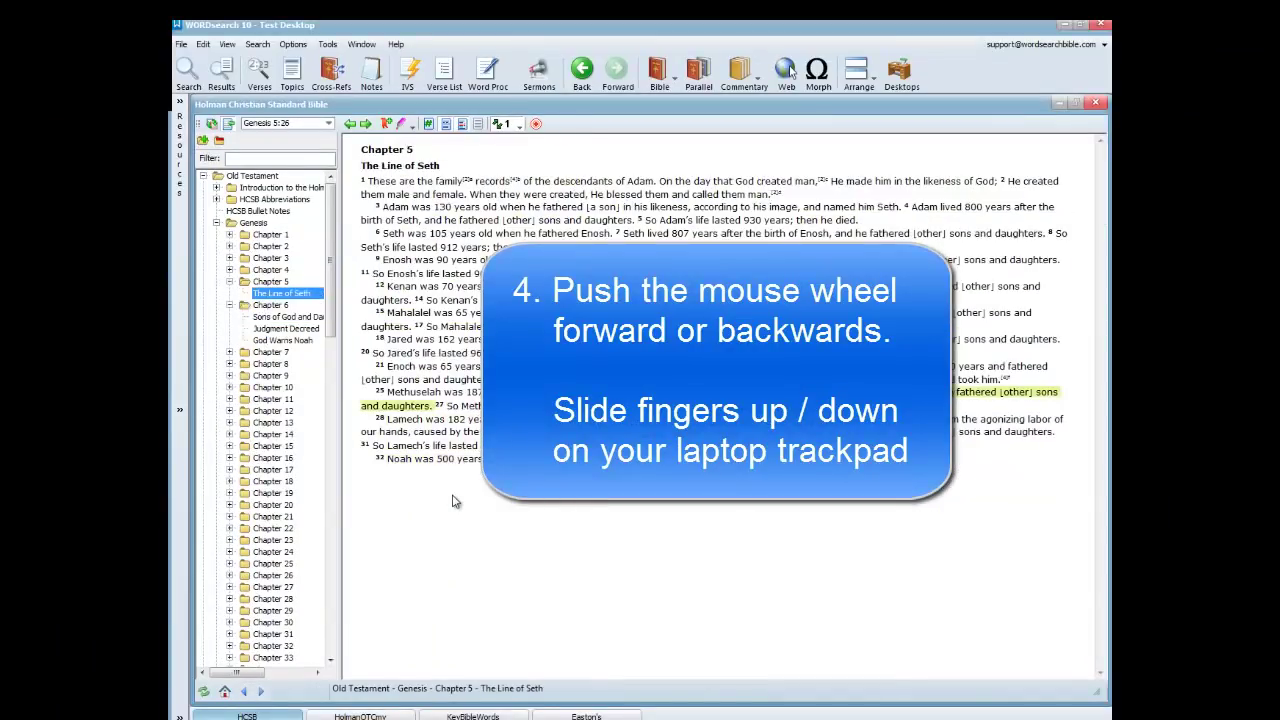
{"action": "scroll", "coordinate": [453, 501], "scroll_direction": "up", "scroll_amount": 6}
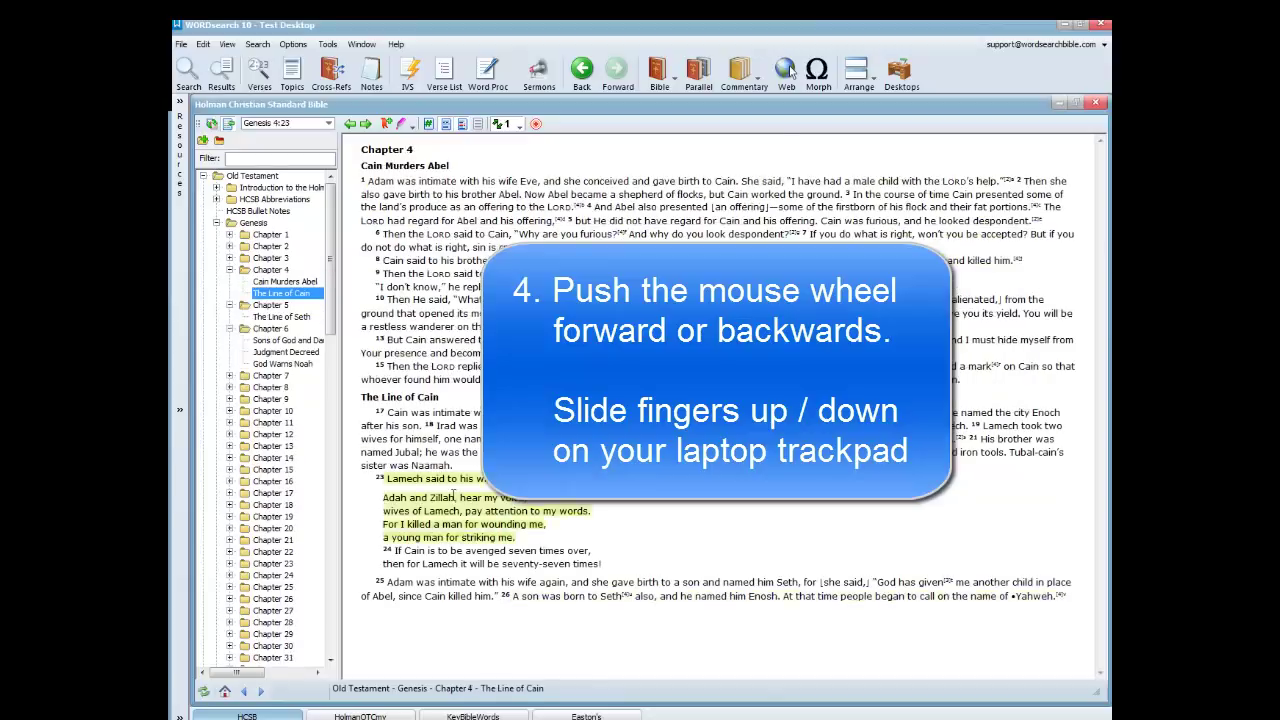
{"action": "scroll", "coordinate": [453, 495], "scroll_direction": "up", "scroll_amount": 6}
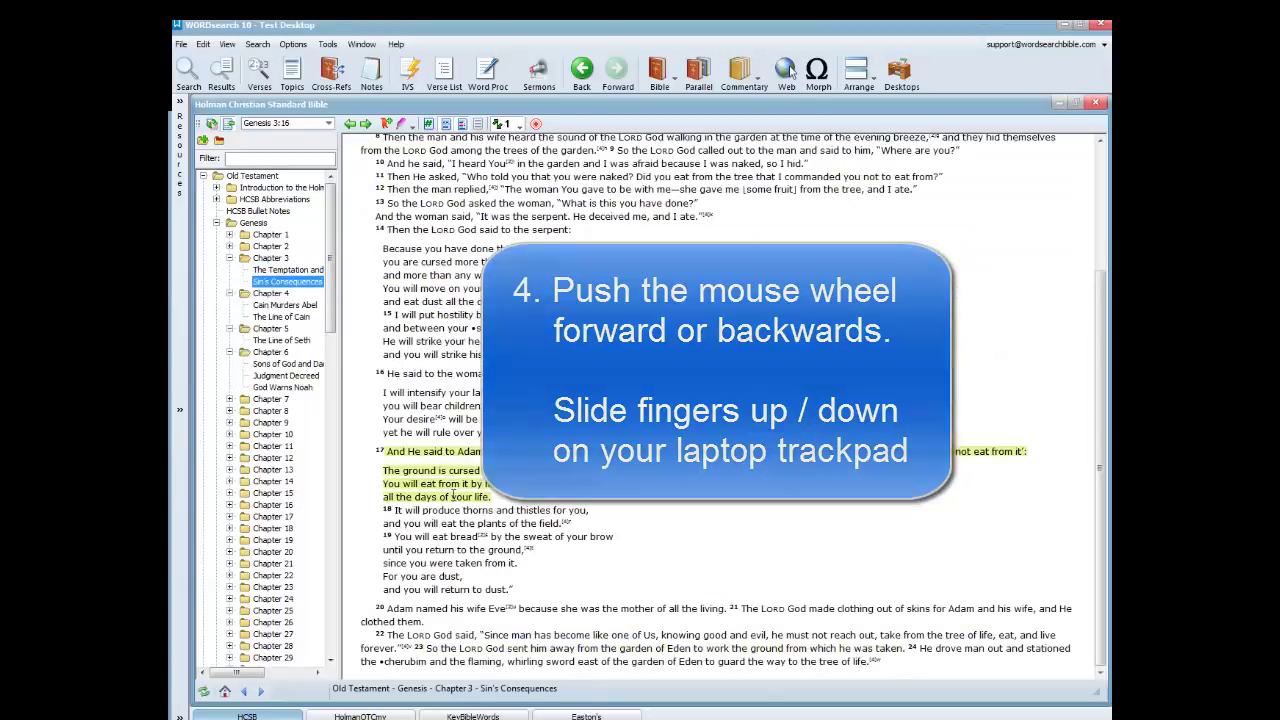
{"action": "scroll", "coordinate": [453, 498], "scroll_direction": "down", "scroll_amount": 6}
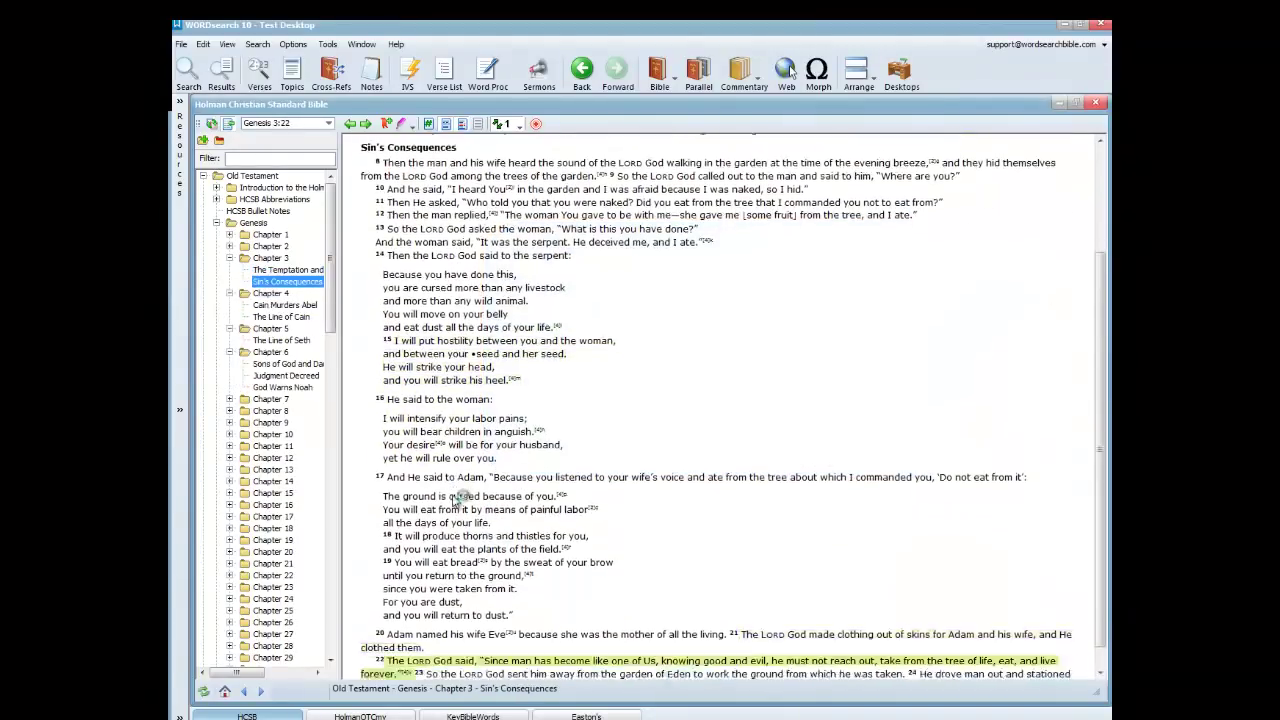
{"action": "scroll", "coordinate": [453, 500], "scroll_direction": "down", "scroll_amount": 8}
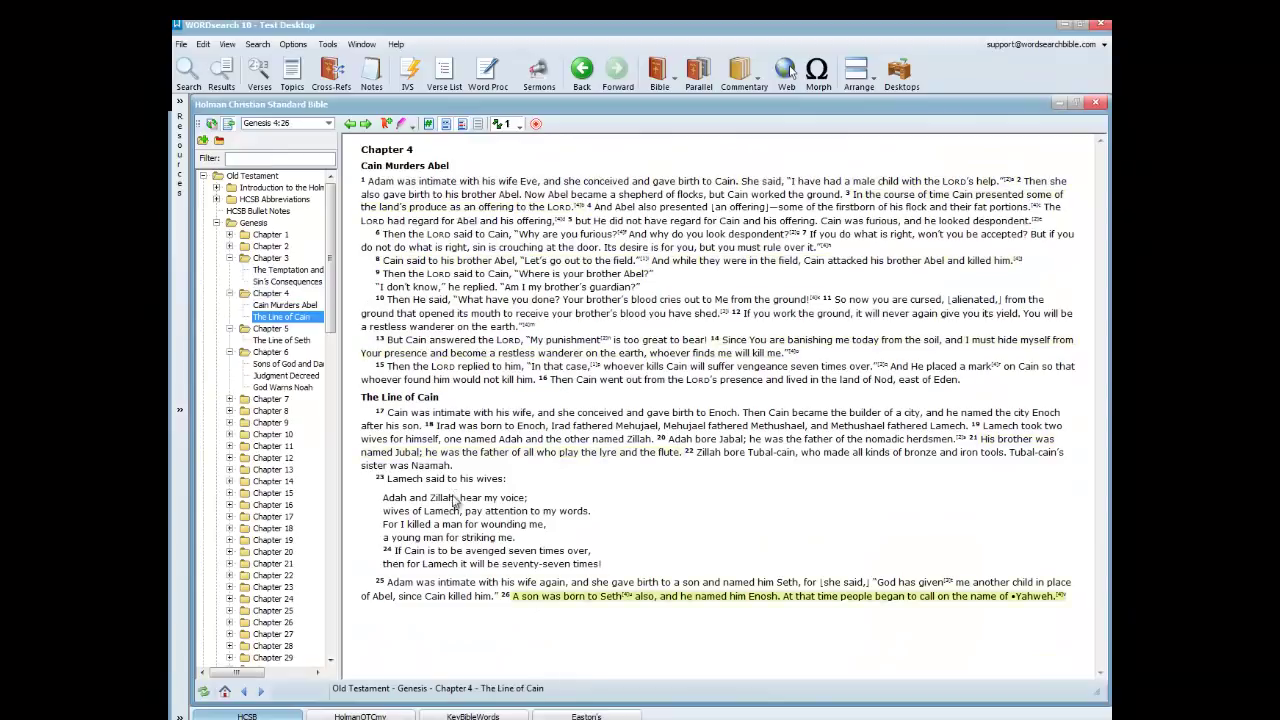
{"action": "scroll", "coordinate": [453, 501], "scroll_direction": "down", "scroll_amount": 7}
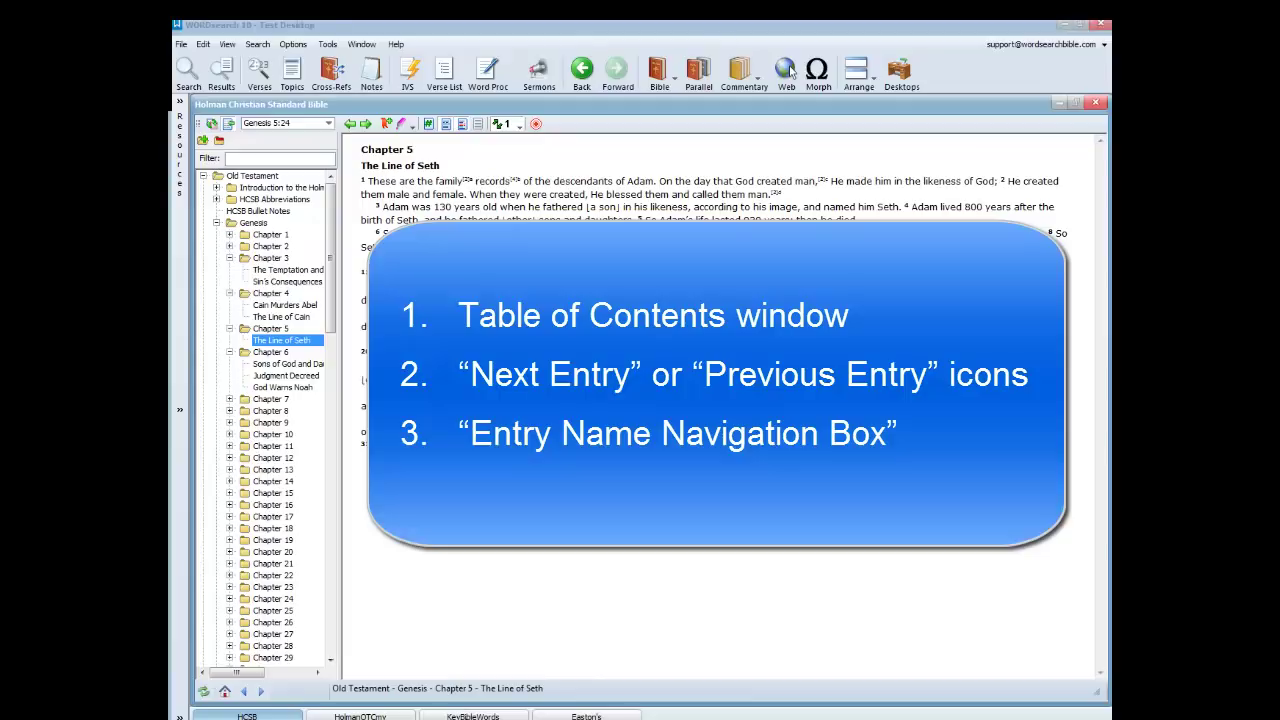
Step: Show the Key Bible Words 'New creation' entry and slide out the Resources library
{"action": "left_click", "coordinate": [472, 716]}
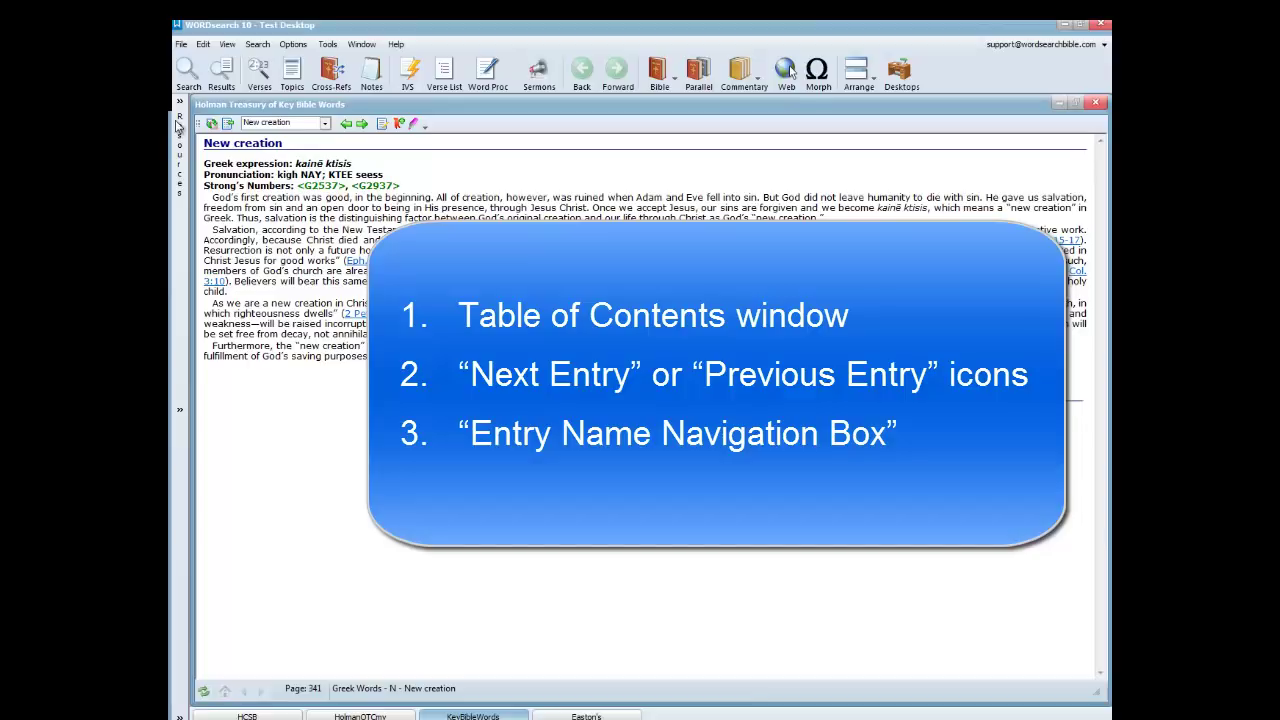
{"action": "mouse_move", "coordinate": [178, 125]}
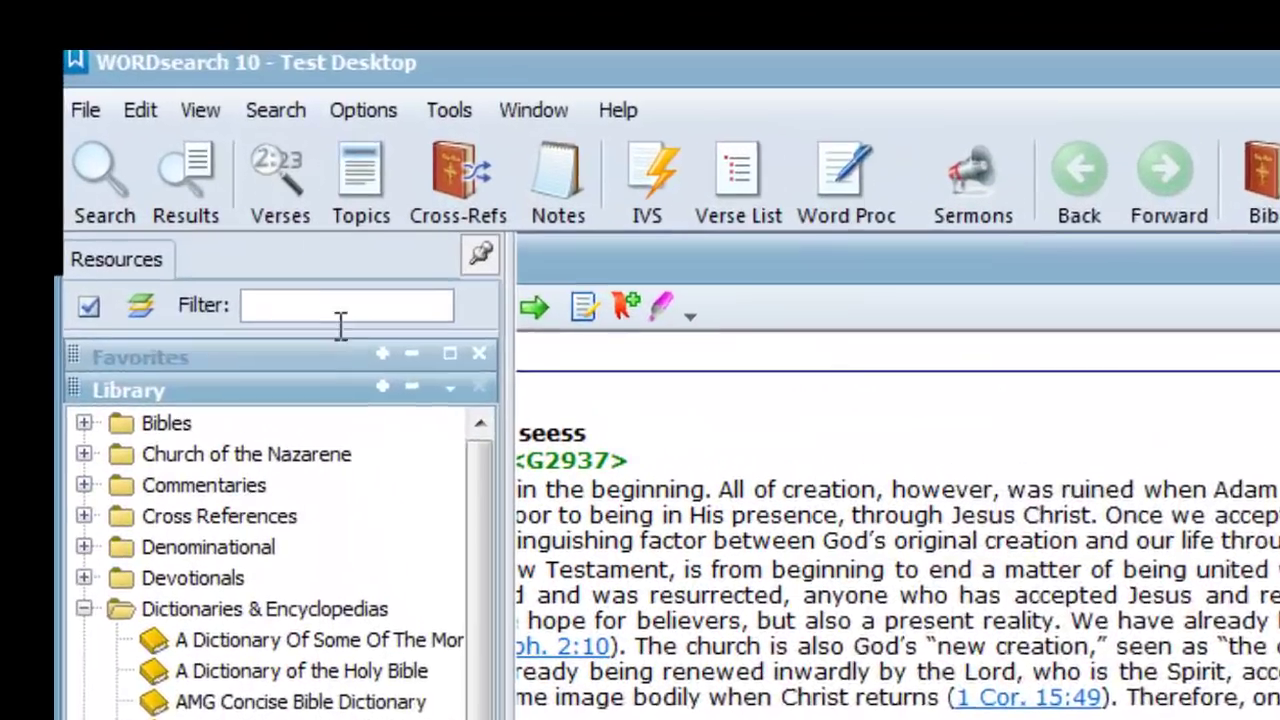
Step: Filter the library by 'holman treasury of', then close it so the article fills the workspace
{"action": "left_click", "coordinate": [307, 208]}
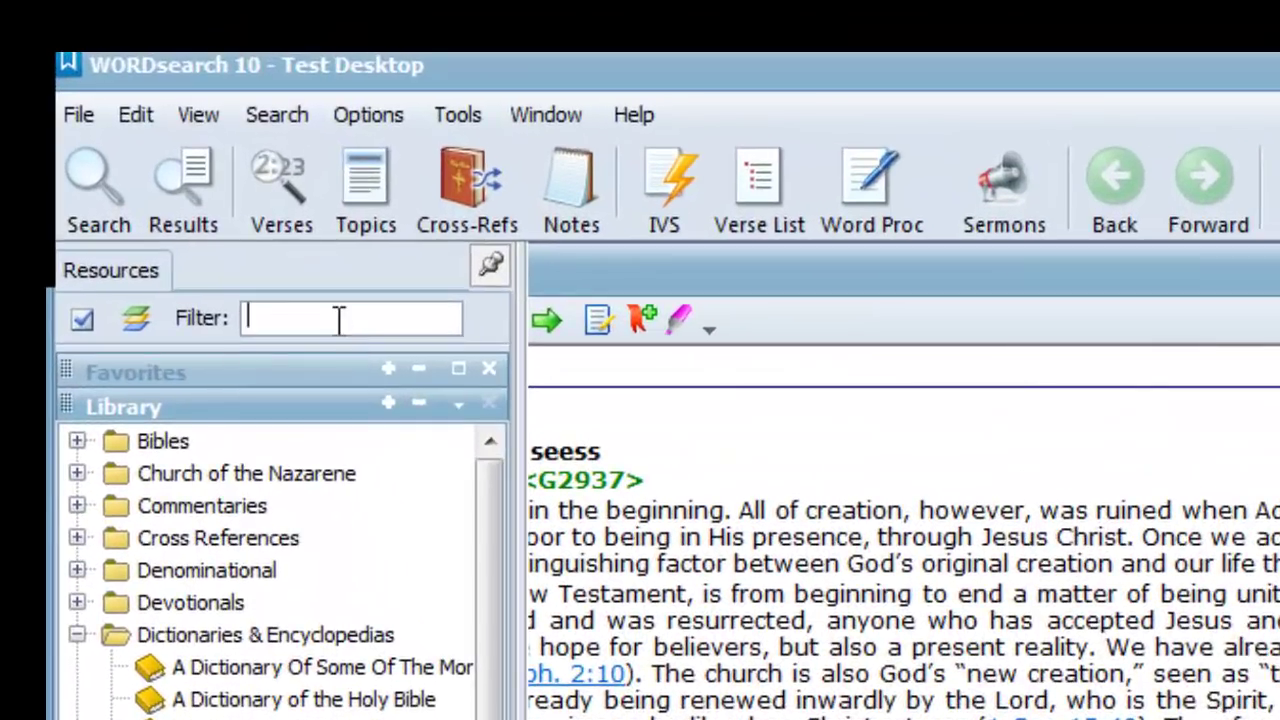
{"action": "type", "text": "holman "}
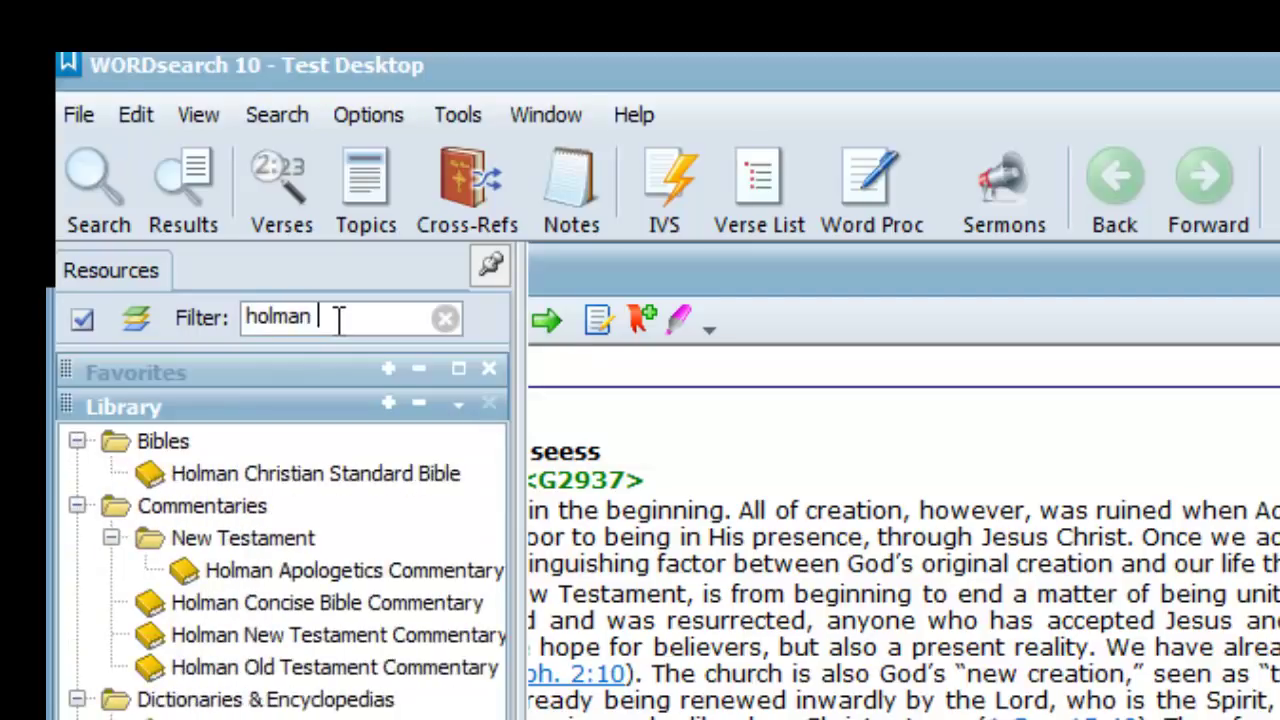
{"action": "type", "text": "treasury"}
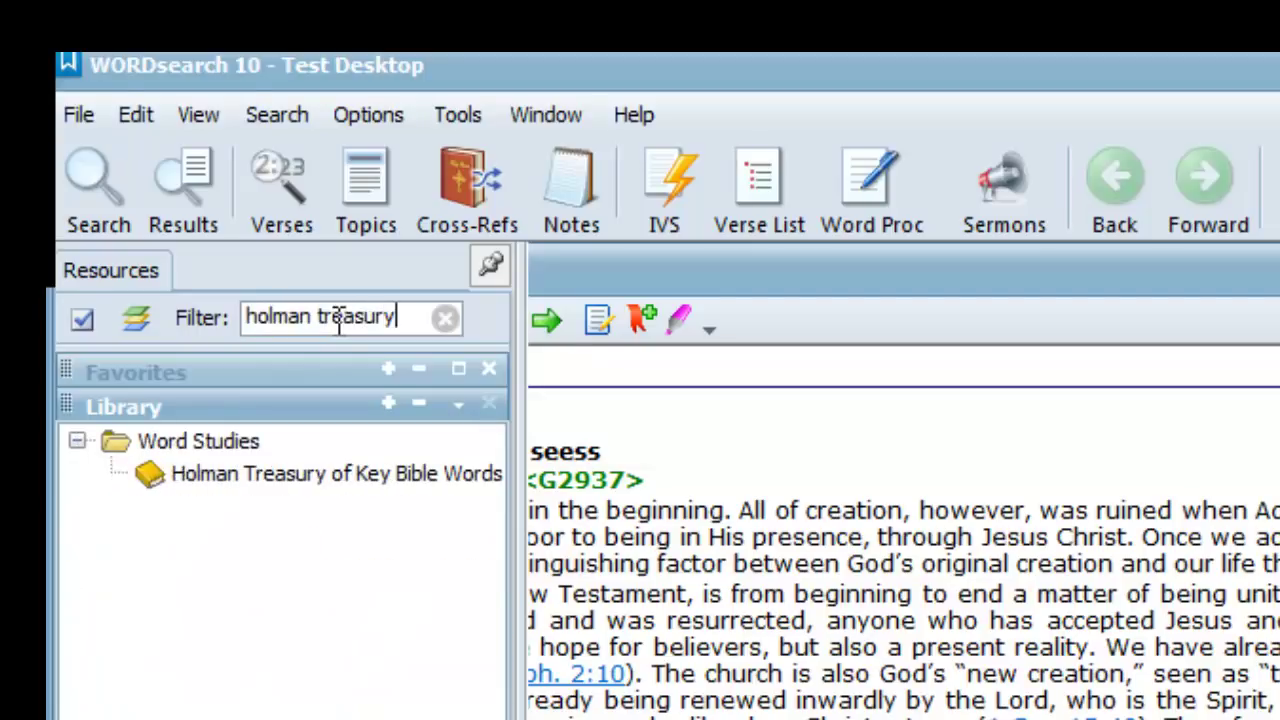
{"action": "type", "text": " of"}
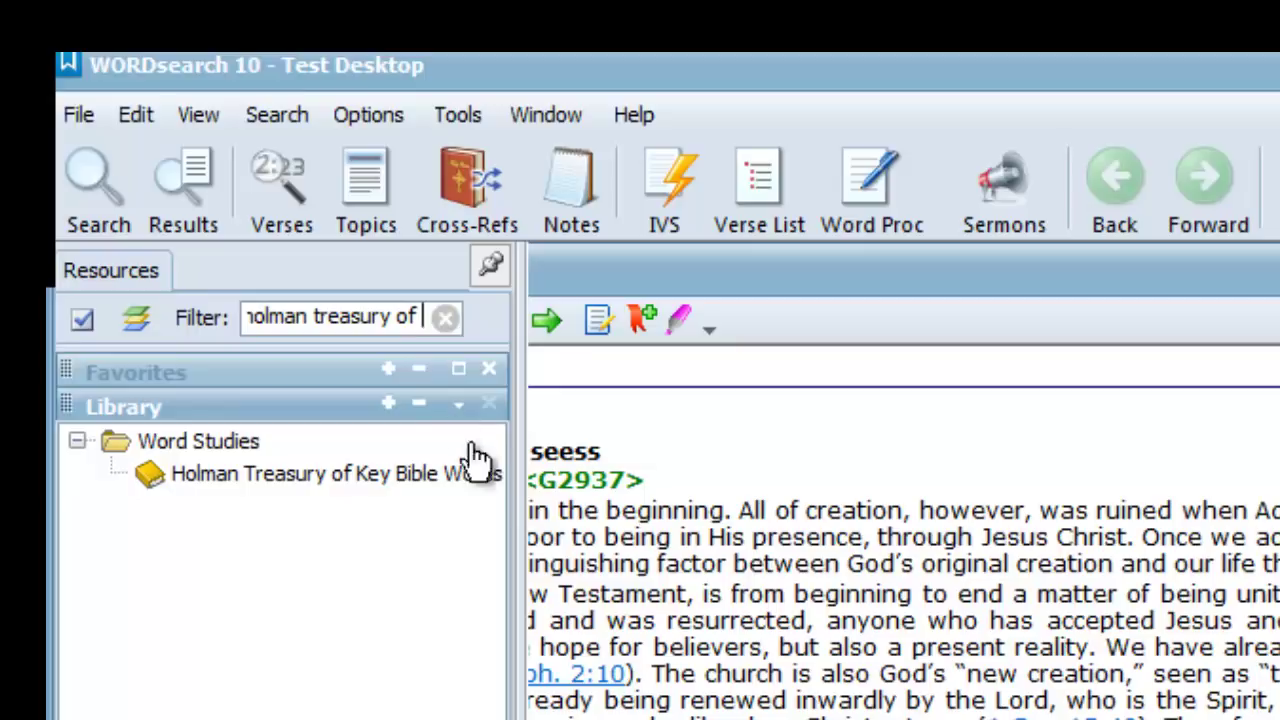
{"action": "left_click", "coordinate": [688, 582]}
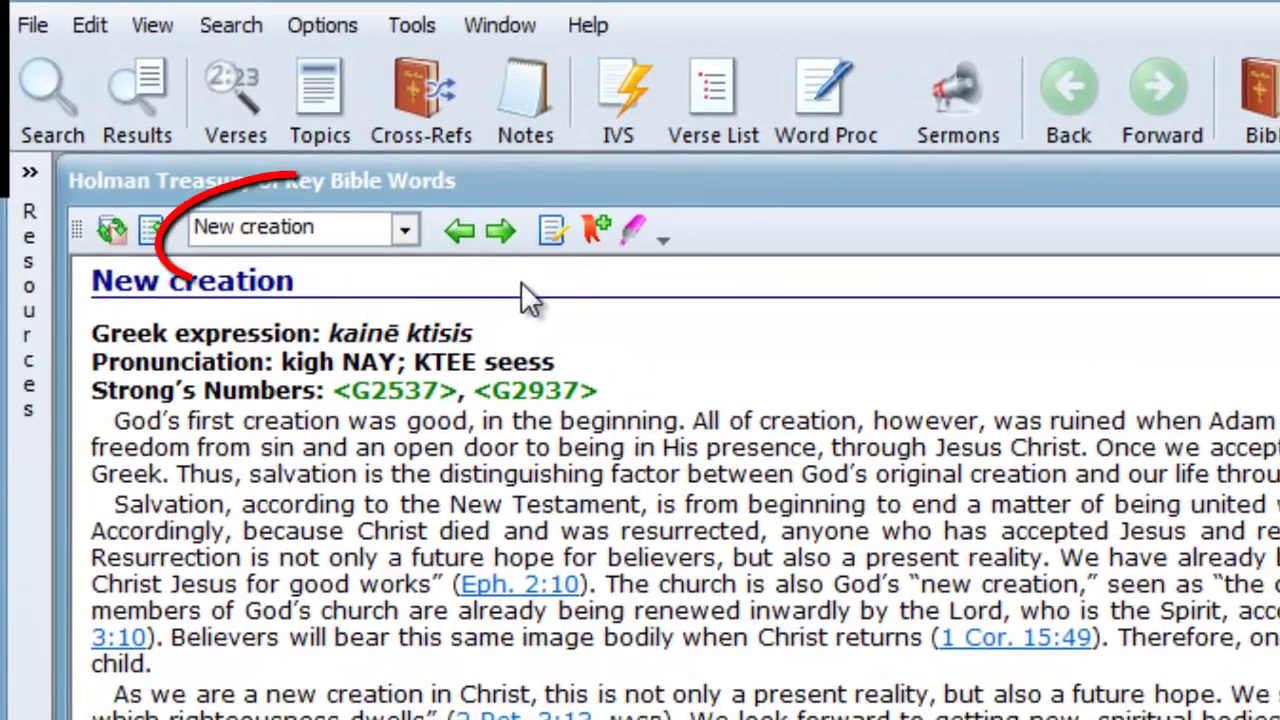
Step: Browse the entry-name list and open the Man entry
{"action": "left_click", "coordinate": [405, 234]}
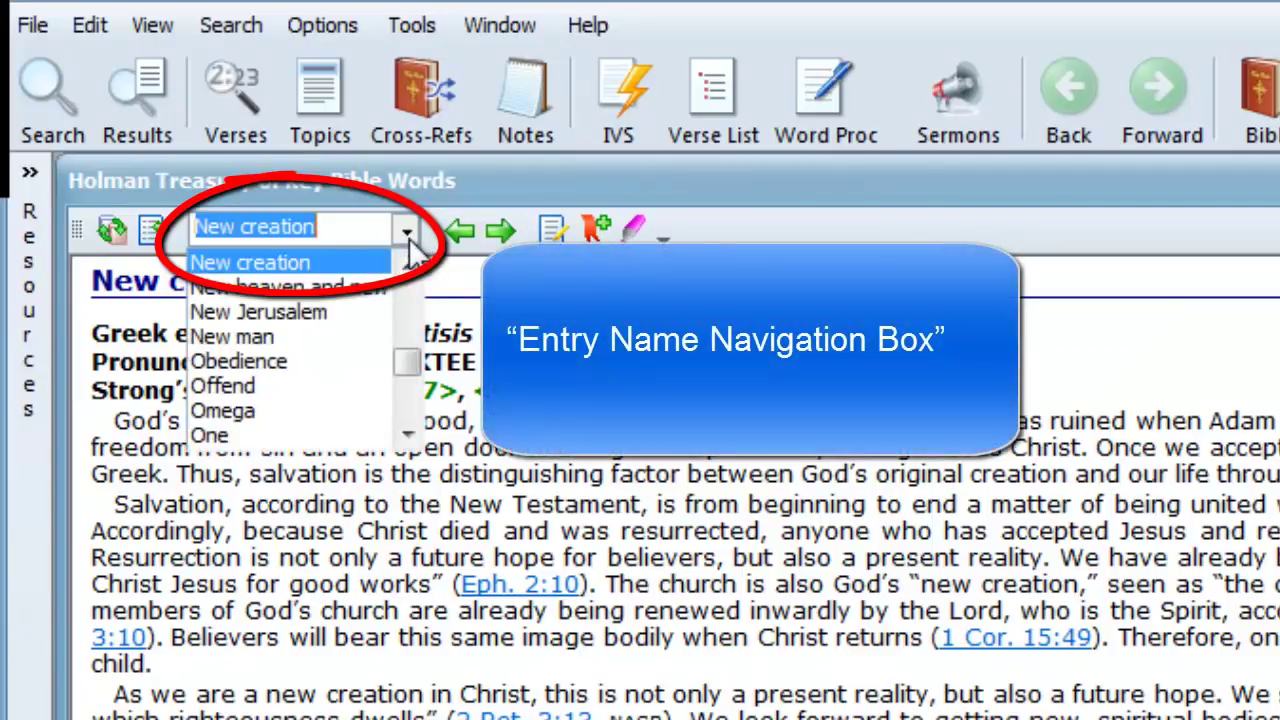
{"action": "left_click", "coordinate": [410, 234]}
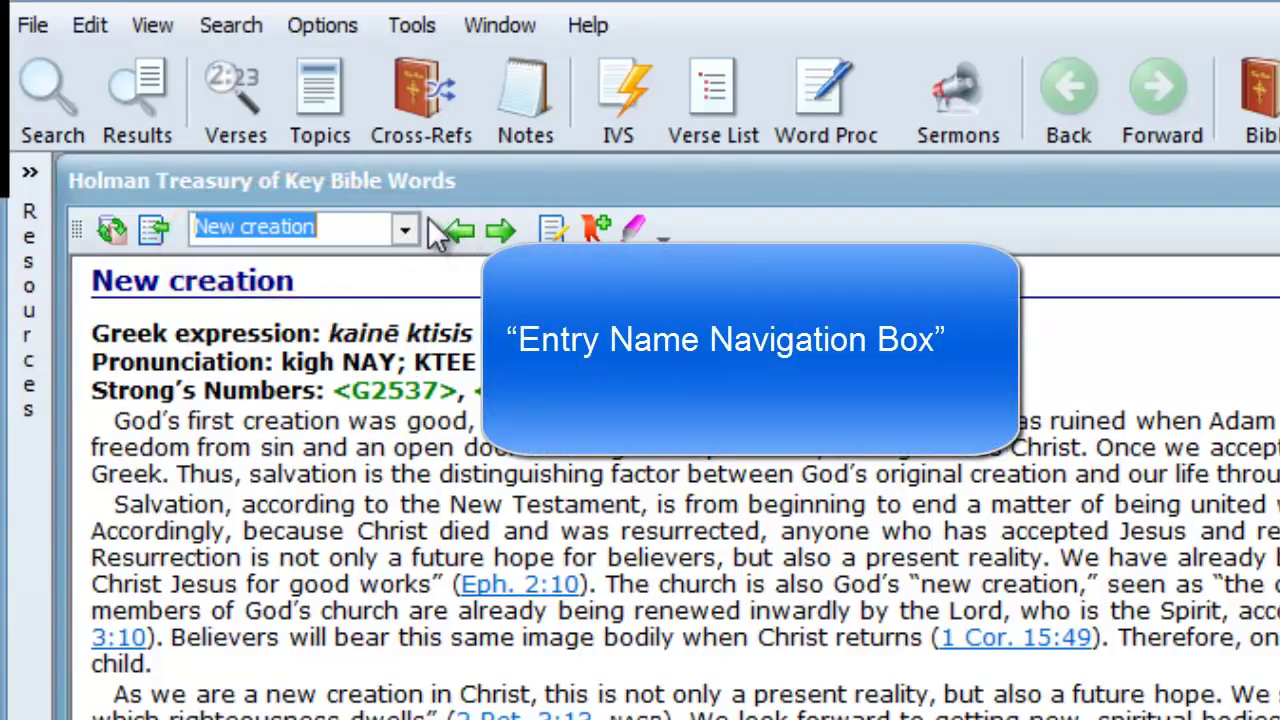
{"action": "left_click", "coordinate": [407, 231]}
{"action": "mouse_move", "coordinate": [413, 367]}
{"action": "left_mouse_down"}
{"action": "mouse_move", "coordinate": [420, 392]}
{"action": "mouse_move", "coordinate": [428, 357]}
{"action": "left_mouse_up"}
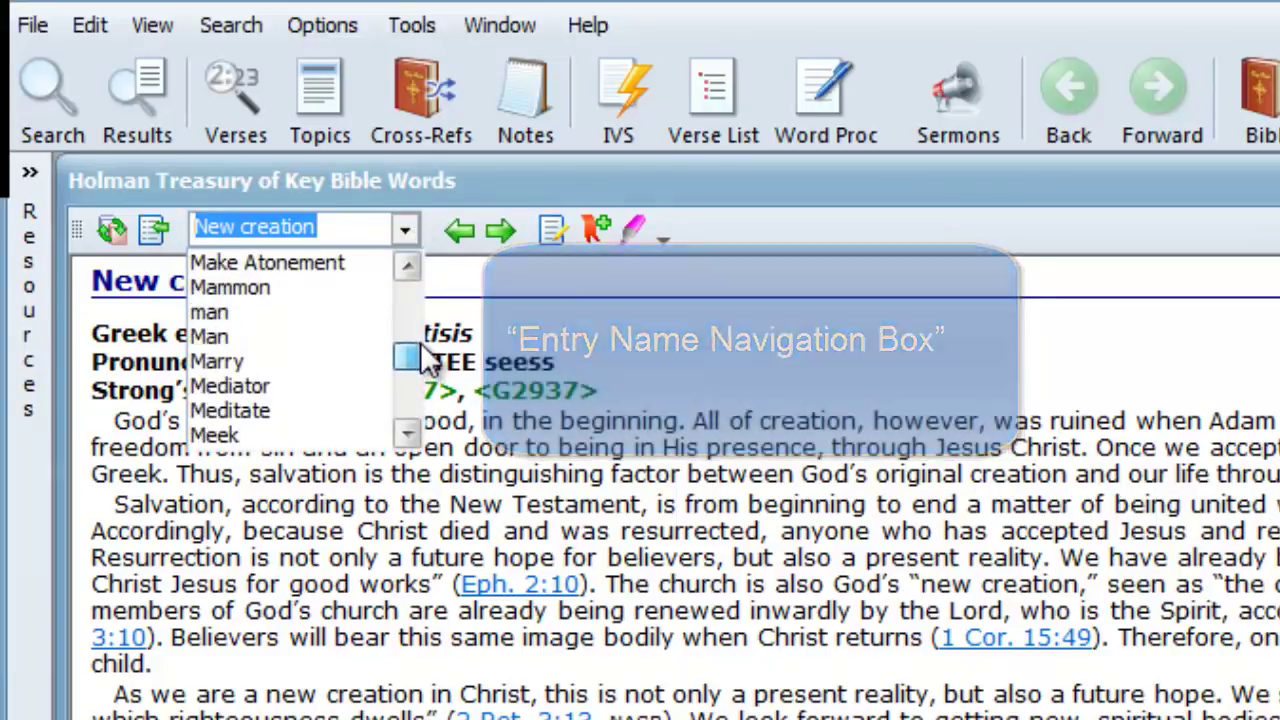
{"action": "left_click", "coordinate": [215, 336]}
Step: Load the Grace entry by typing 'grace' in the entry-name box
{"action": "left_click", "coordinate": [260, 232]}
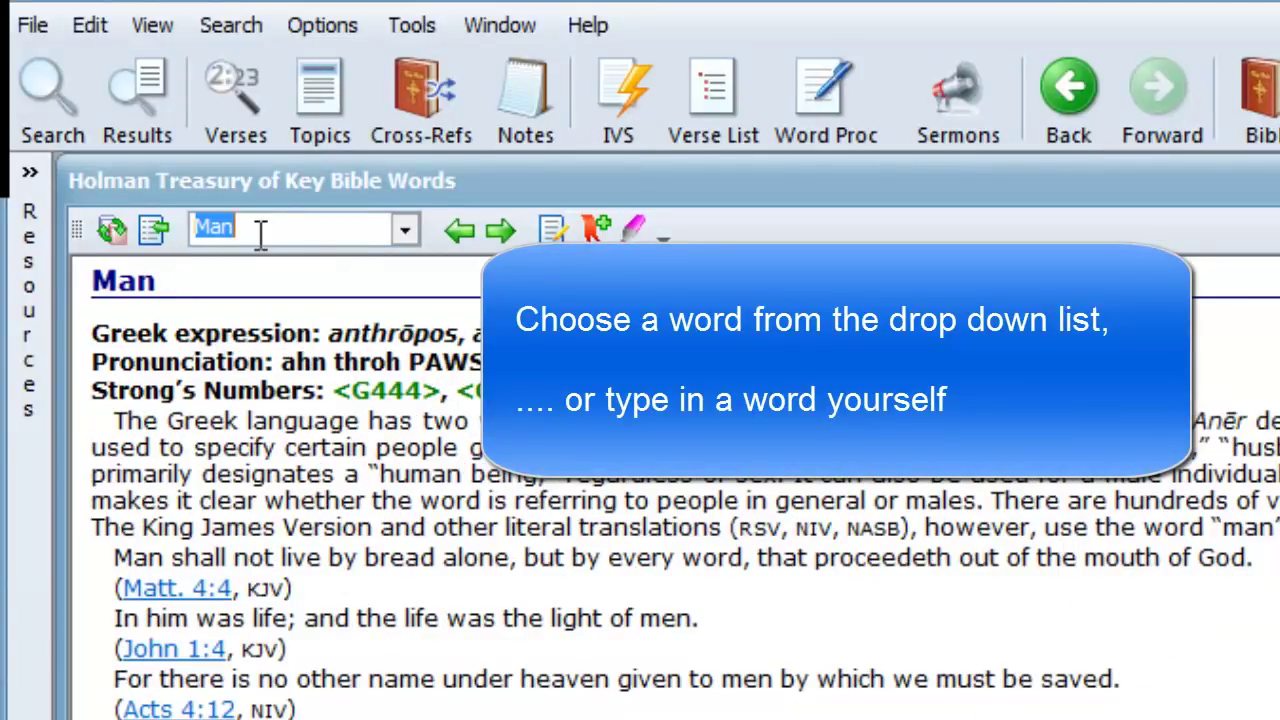
{"action": "type", "text": "grace"}
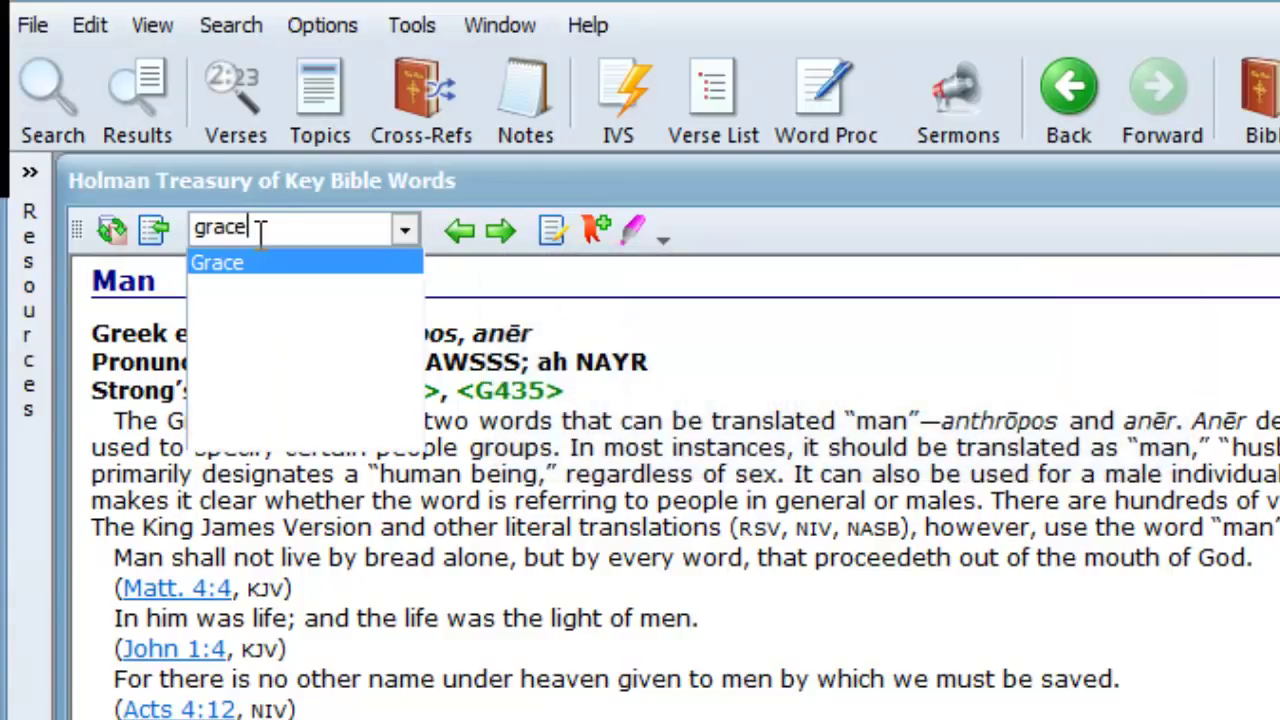
{"action": "key", "text": "Return"}
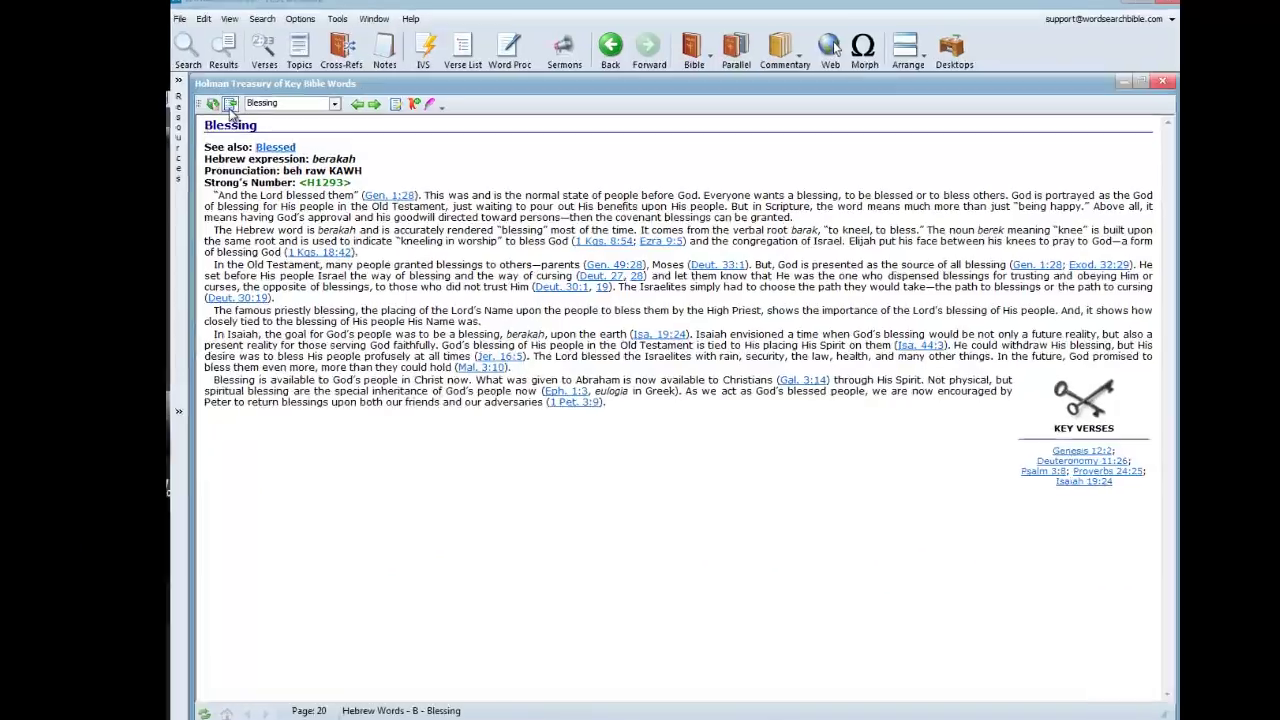
Step: Show the Key Bible Words table of contents and filter it by 'treasure', then 'tree'
{"action": "left_click", "coordinate": [231, 102]}
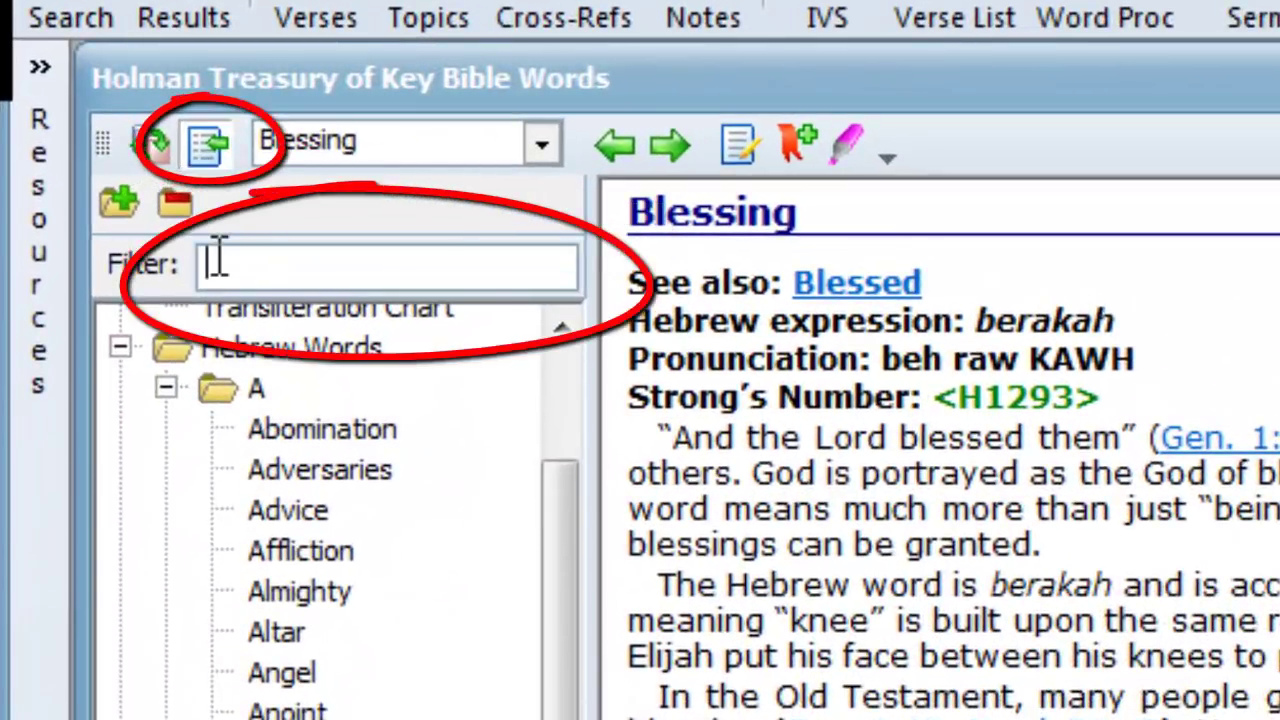
{"action": "type", "text": "trea"}
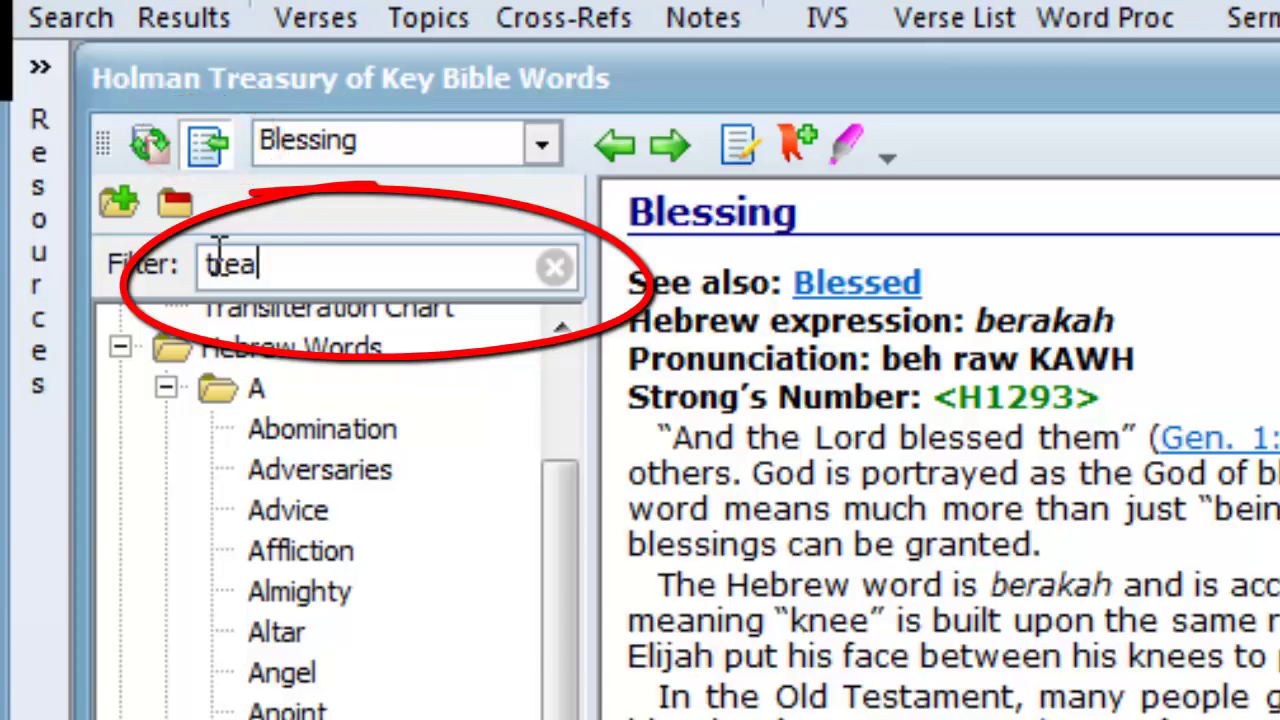
{"action": "type", "text": "sure"}
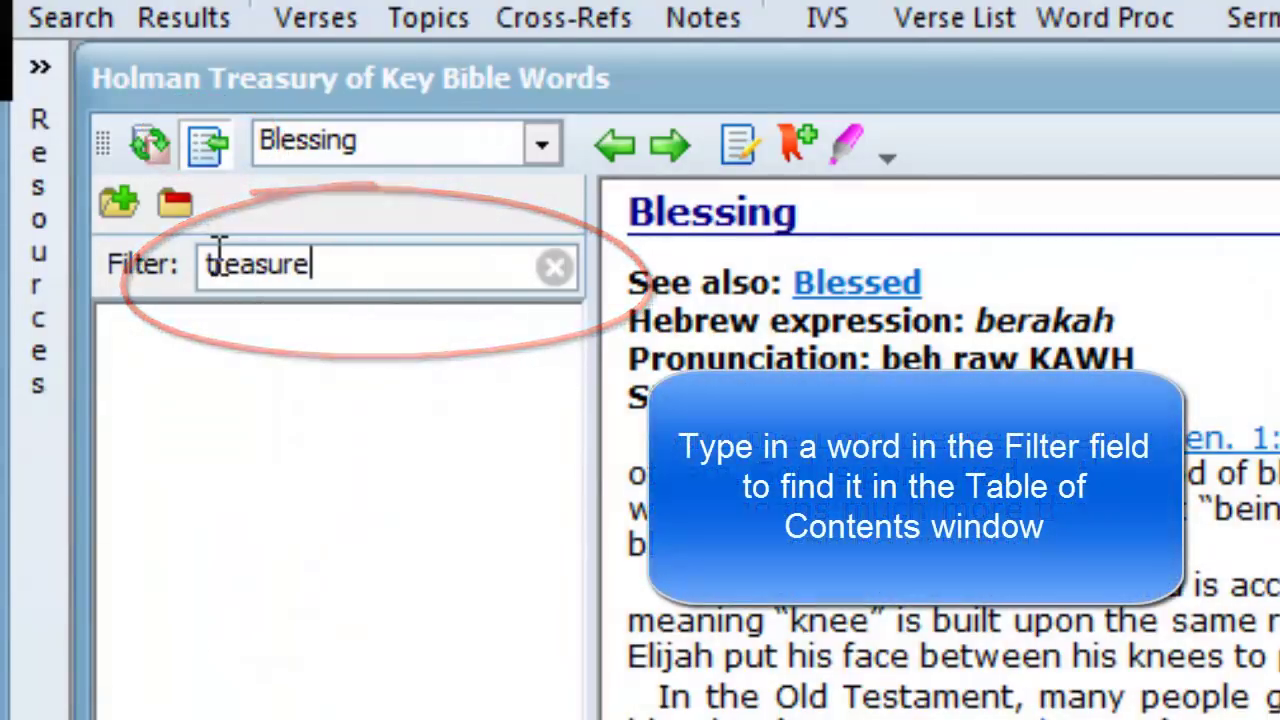
{"action": "key", "text": "BackSpace"}
{"action": "key", "text": "BackSpace"}
{"action": "key", "text": "BackSpace"}
{"action": "key", "text": "BackSpace"}
{"action": "key", "text": "BackSpace"}
{"action": "key", "text": "BackSpace"}
{"action": "key", "text": "BackSpace"}
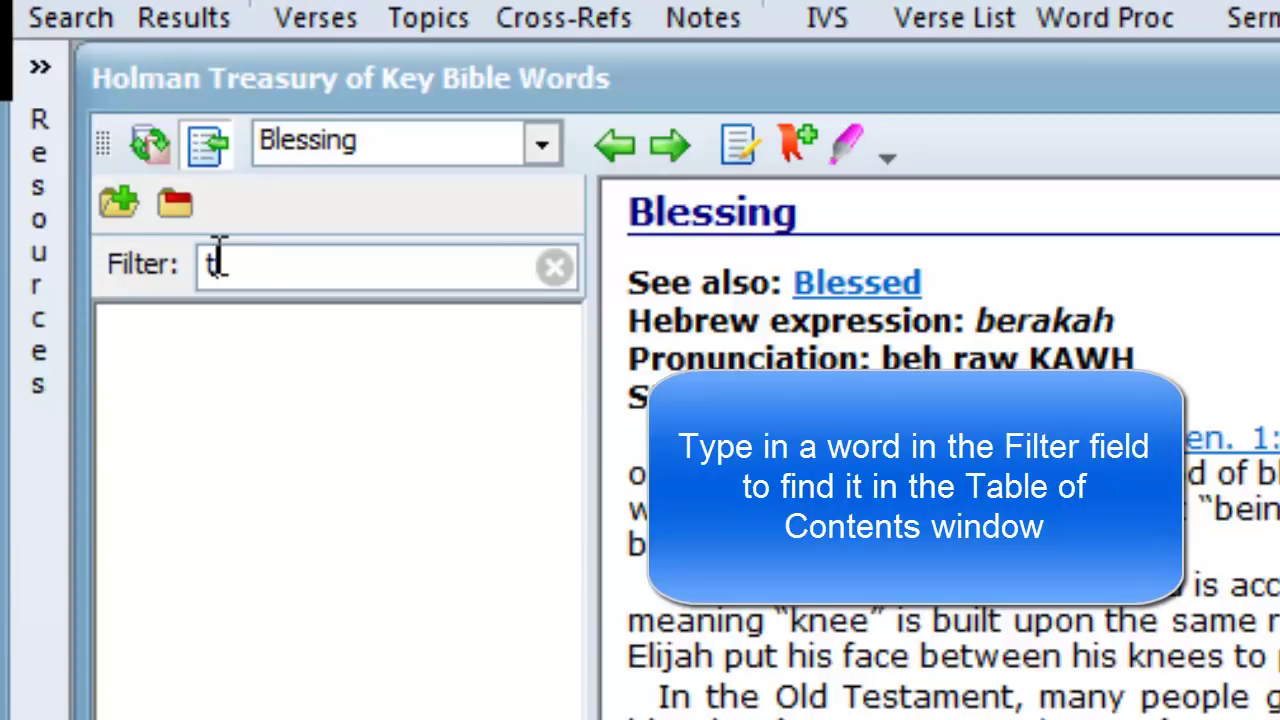
{"action": "type", "text": "ree"}
{"action": "key", "text": "BackSpace"}
{"action": "key", "text": "BackSpace"}
{"action": "key", "text": "BackSpace"}
{"action": "key", "text": "BackSpace"}
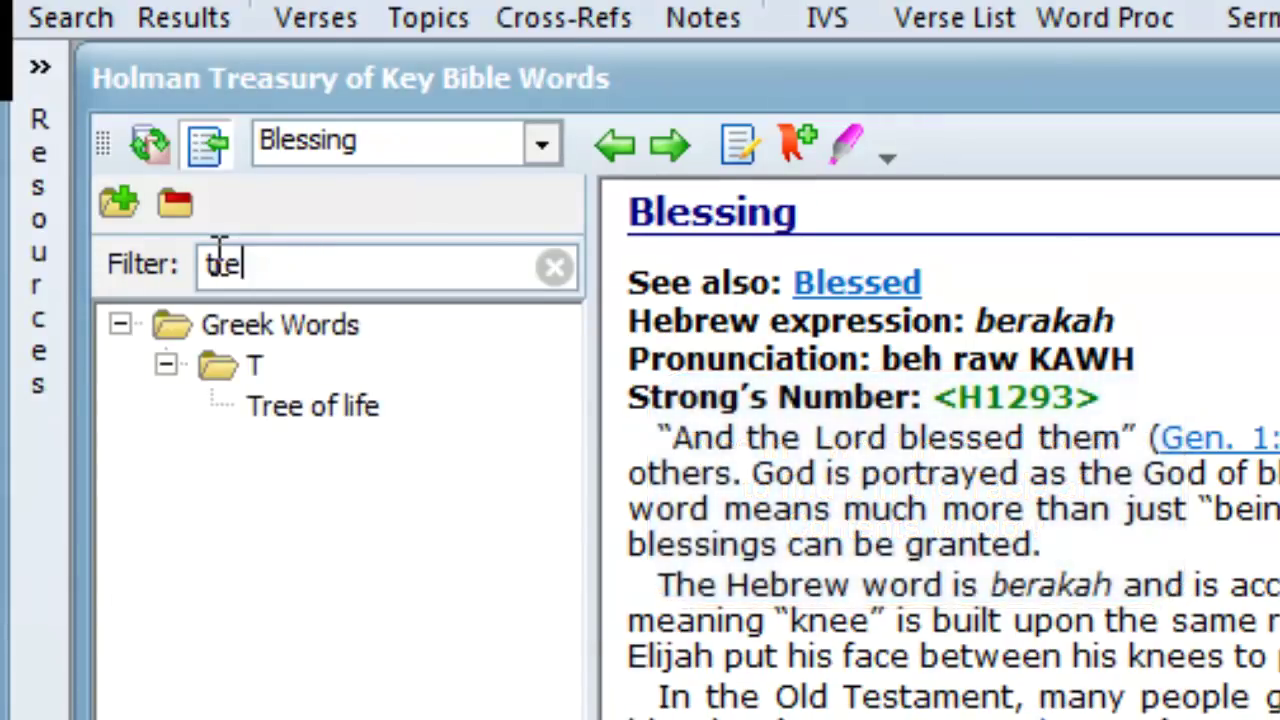
Step: Filter the Key Bible Words contents by 'grace', then 'word', then 'sin'
{"action": "type", "text": "grace"}
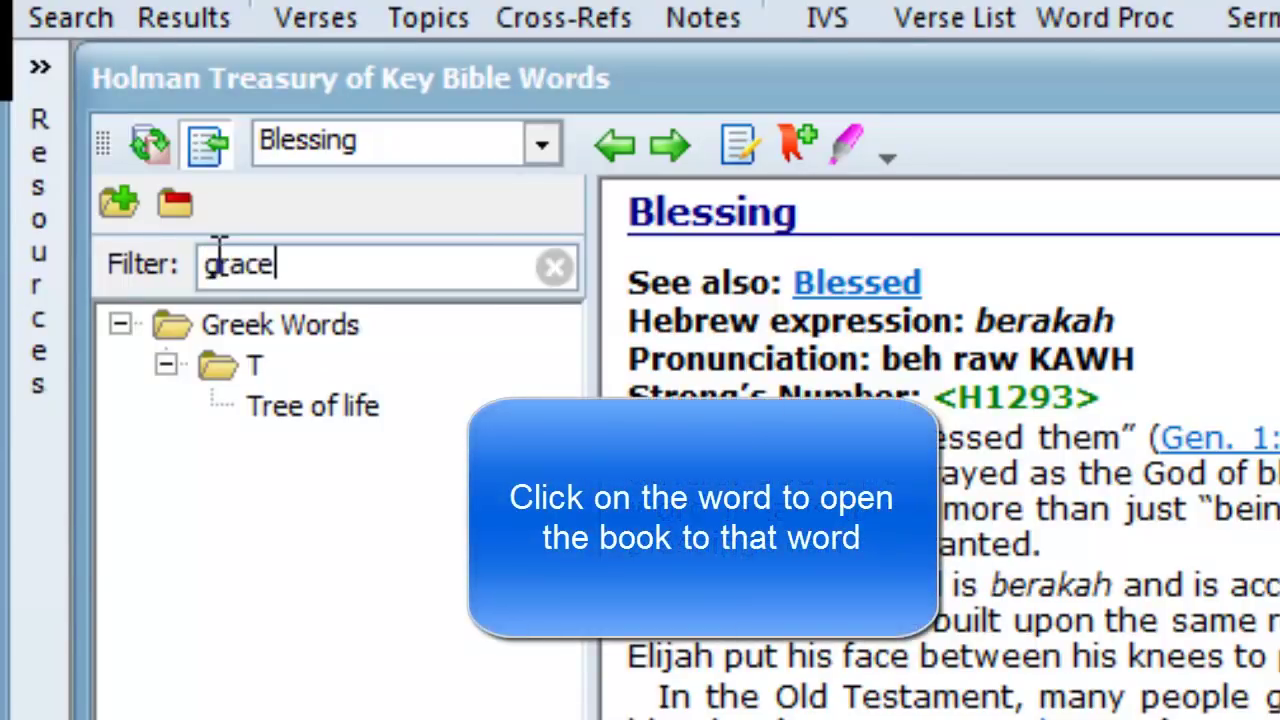
{"action": "key", "text": "BackSpace"}
{"action": "key", "text": "BackSpace"}
{"action": "key", "text": "BackSpace"}
{"action": "key", "text": "BackSpace"}
{"action": "key", "text": "BackSpace"}
{"action": "type", "text": "word"}
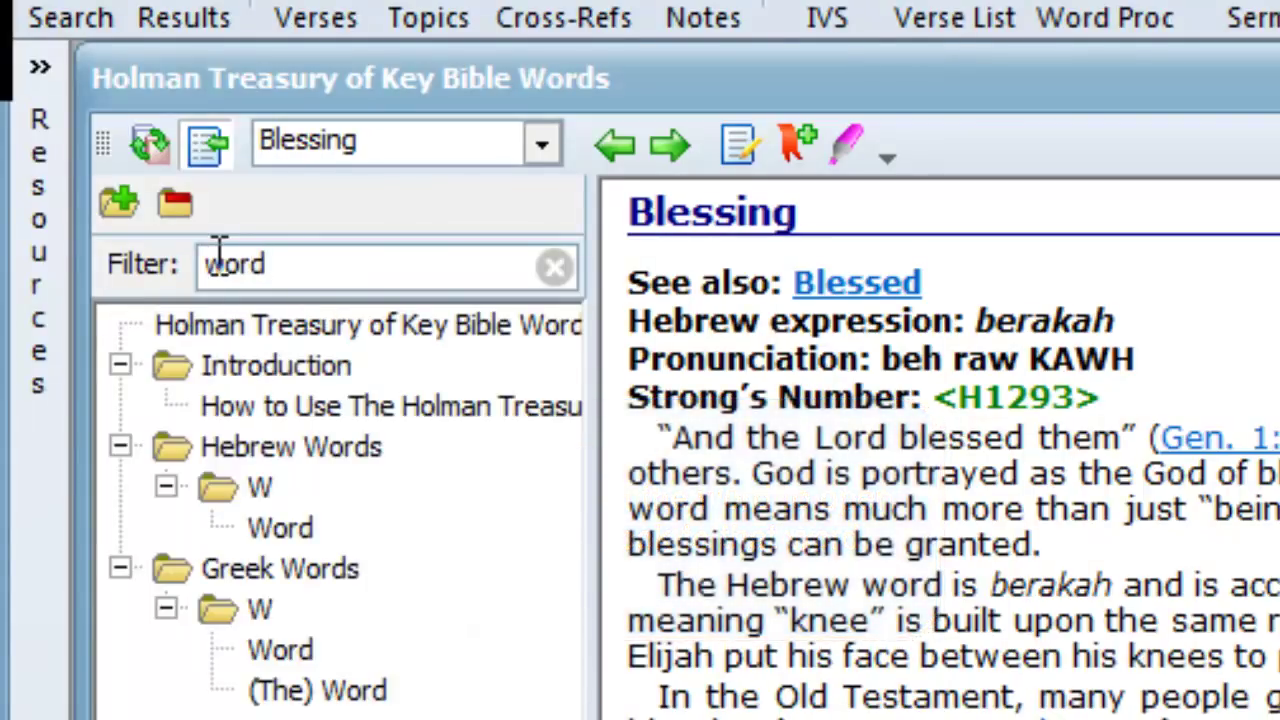
{"action": "key", "text": "BackSpace"}
{"action": "key", "text": "BackSpace"}
{"action": "key", "text": "BackSpace"}
{"action": "key", "text": "BackSpace"}
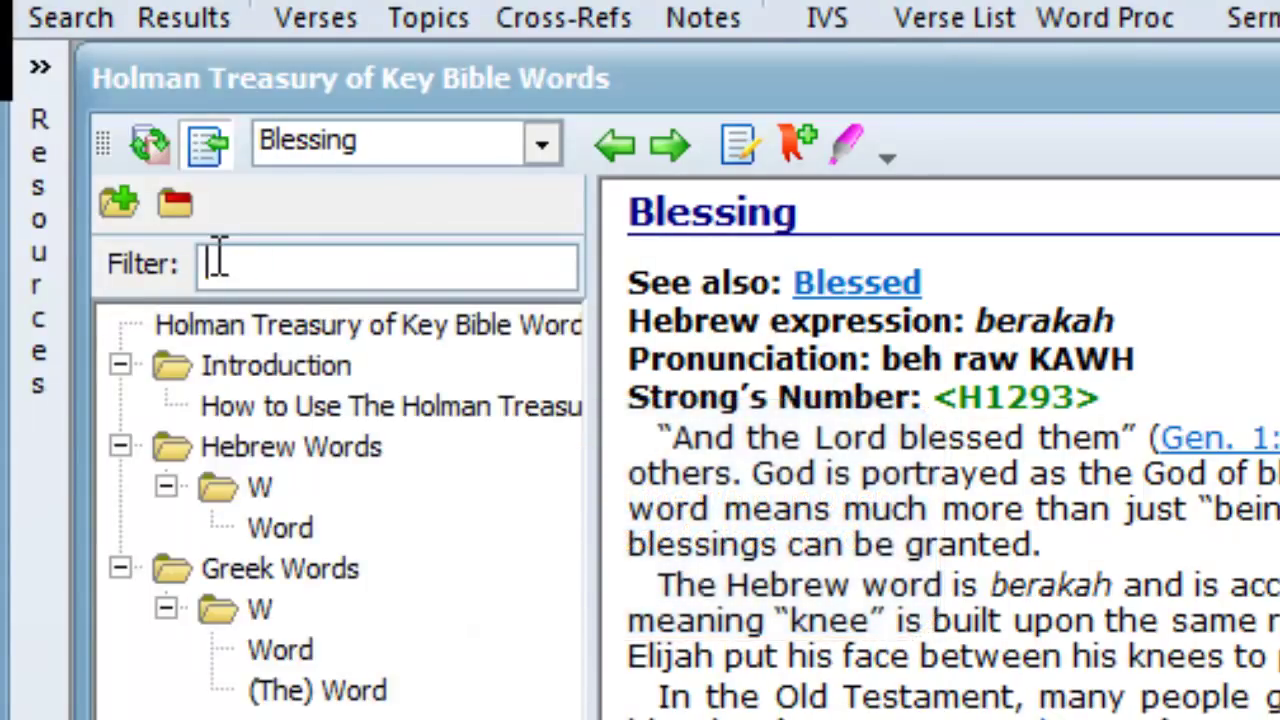
{"action": "type", "text": "sin"}
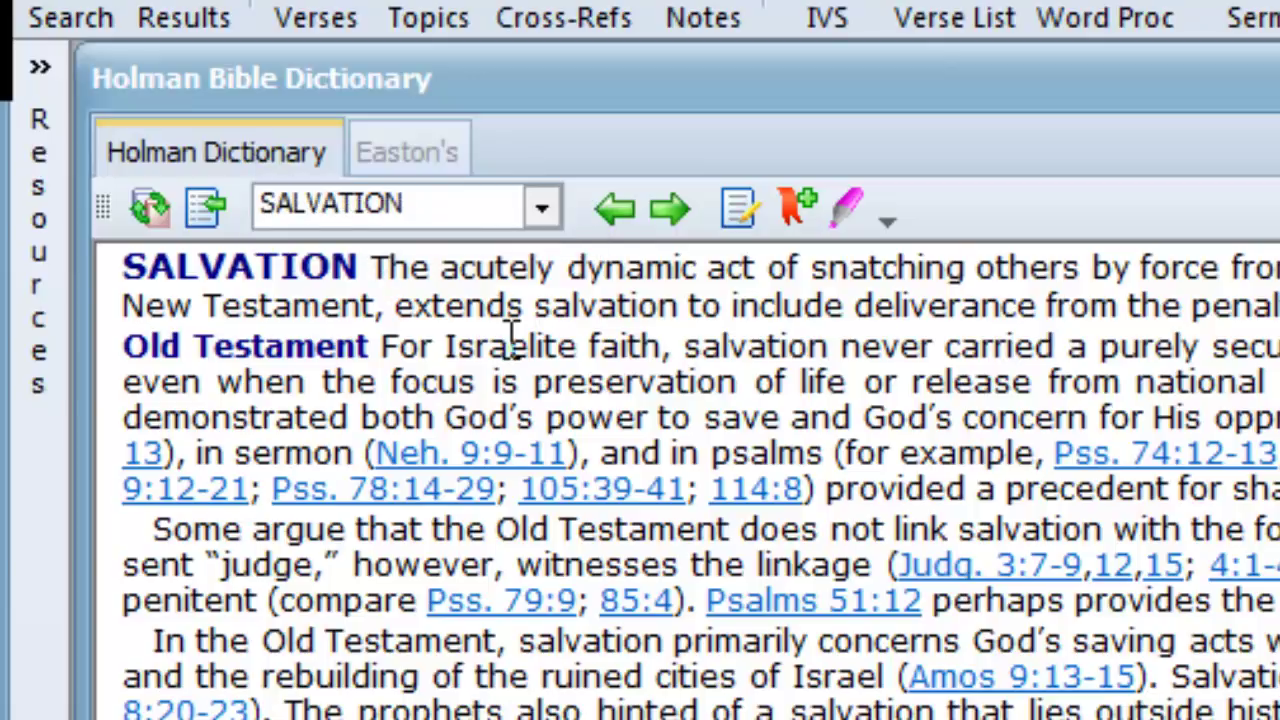
Step: Pick SAMOS from the Holman entry list, then go to the SALVATION entry
{"action": "left_click", "coordinate": [541, 207]}
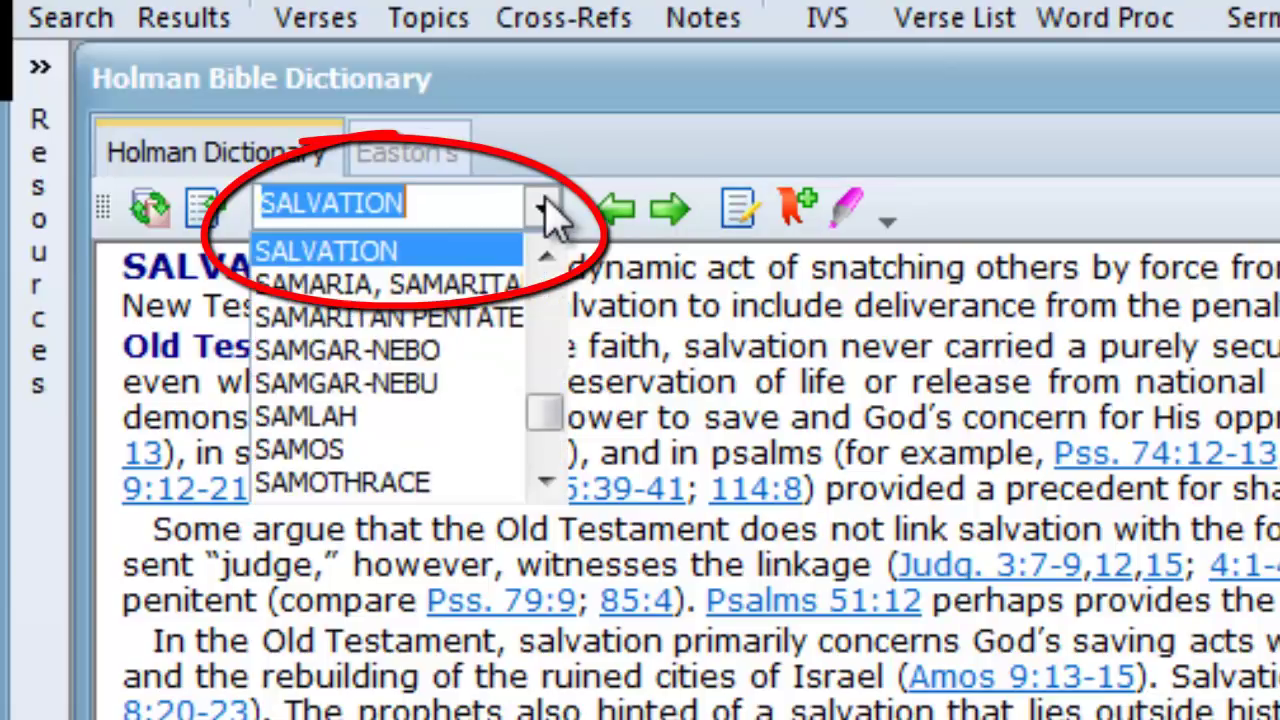
{"action": "left_click", "coordinate": [330, 455]}
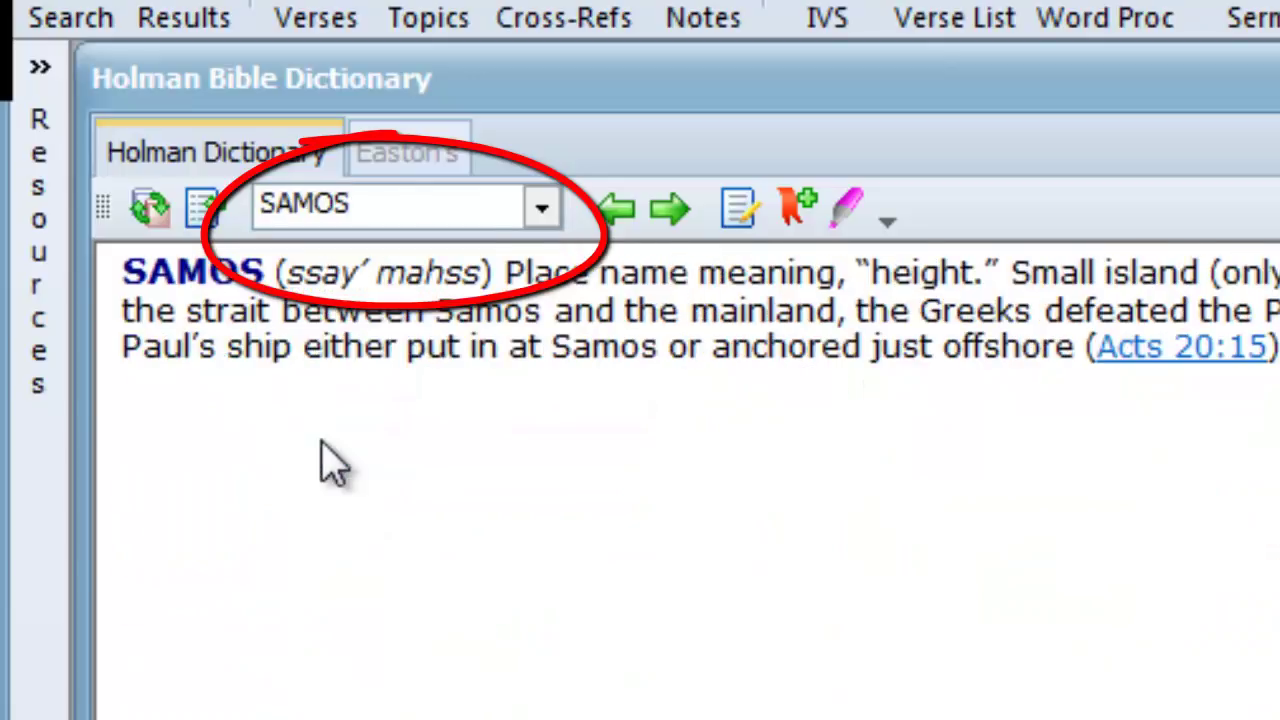
{"action": "left_click", "coordinate": [541, 208]}
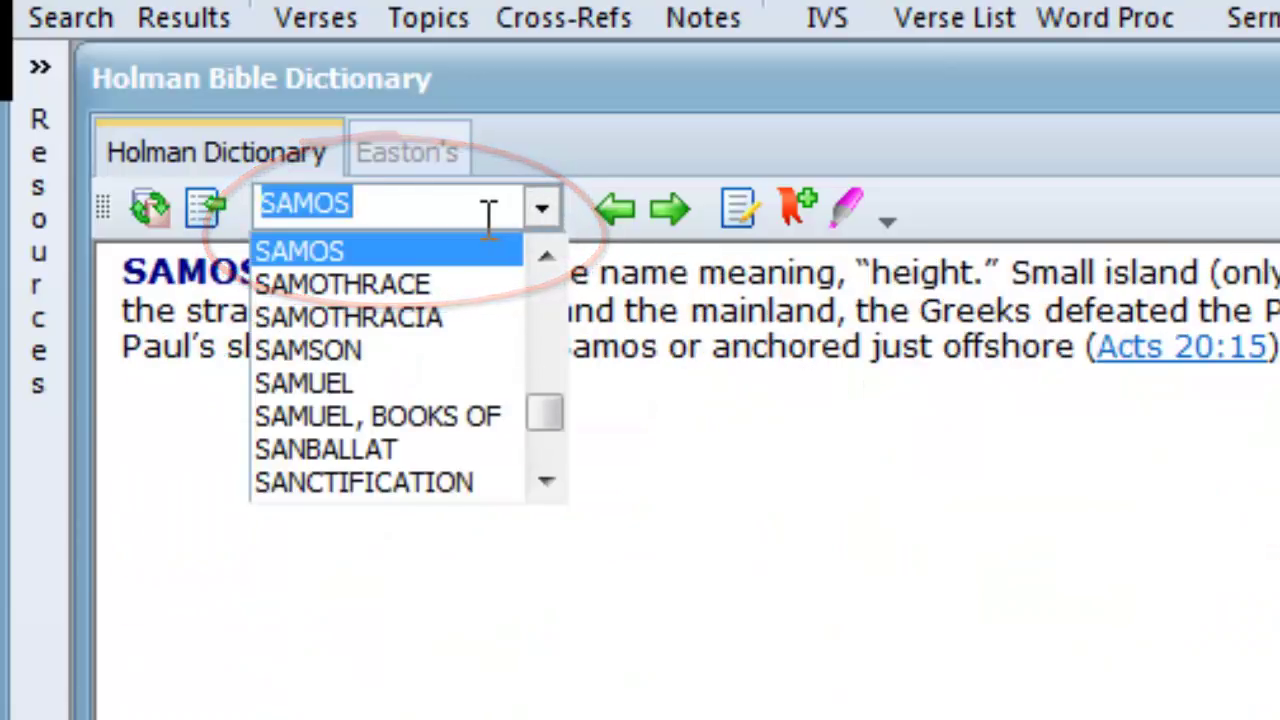
{"action": "type", "text": "salvatio"}
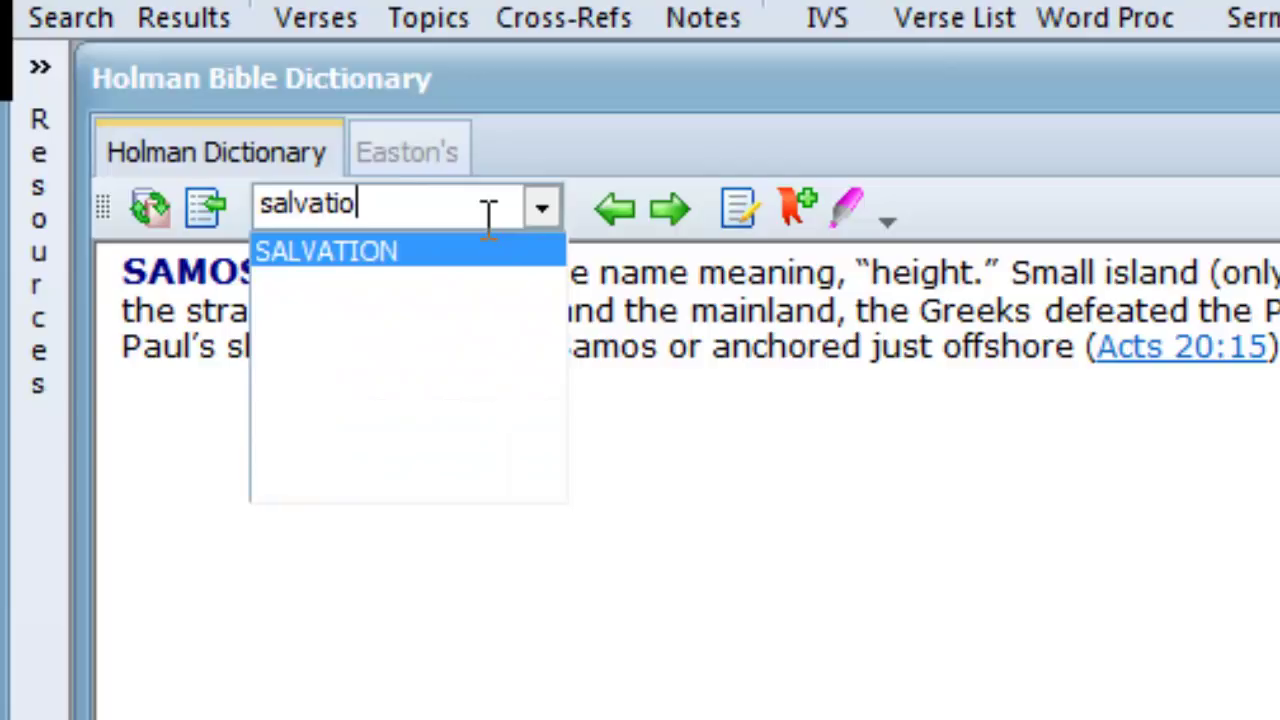
{"action": "type", "text": "n"}
{"action": "left_click", "coordinate": [489, 245]}
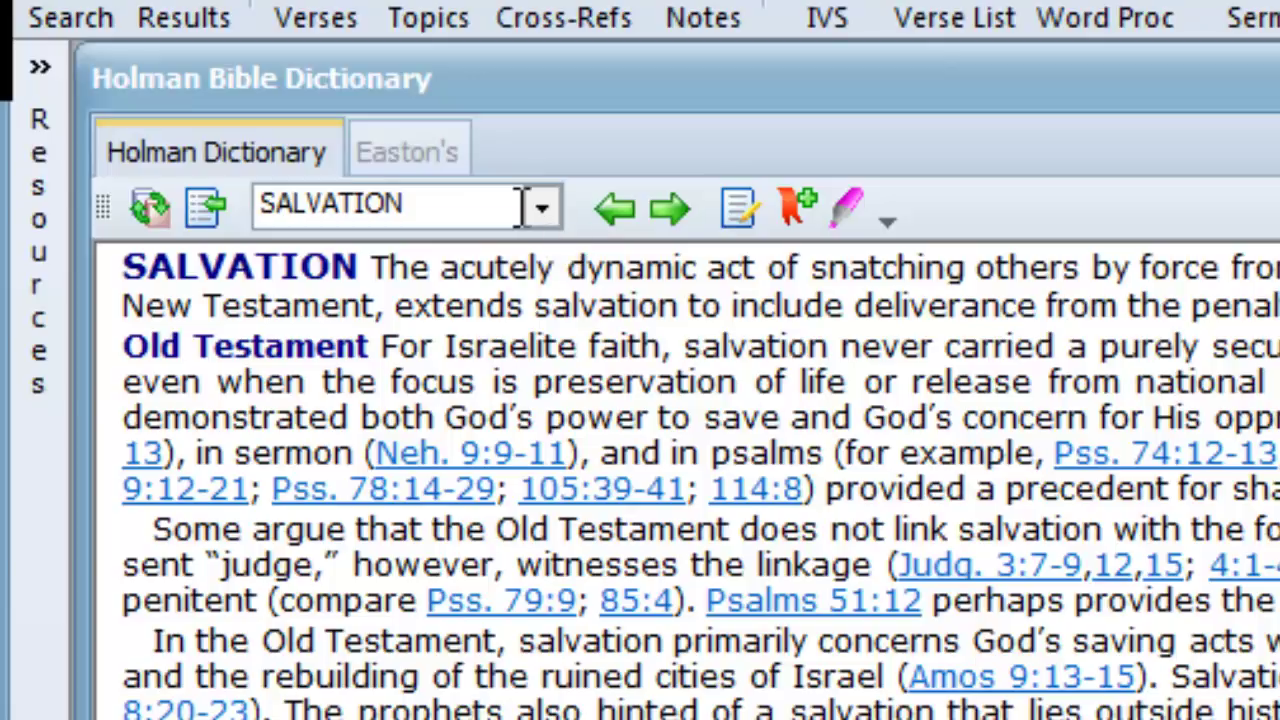
Step: Go to the Holman TRUTH entry, then switch to Easton's dictionary at Jacob's Well
{"action": "left_click", "coordinate": [520, 207]}
{"action": "type", "text": "truth"}
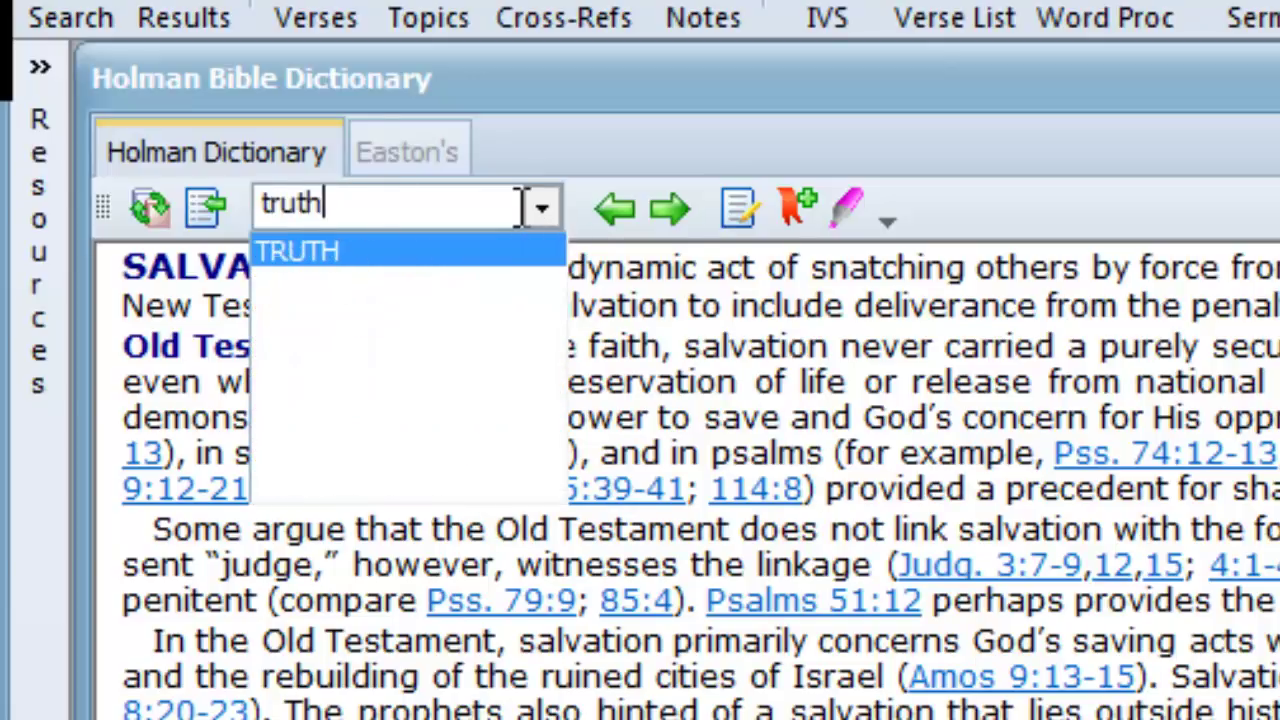
{"action": "key", "text": "Return"}
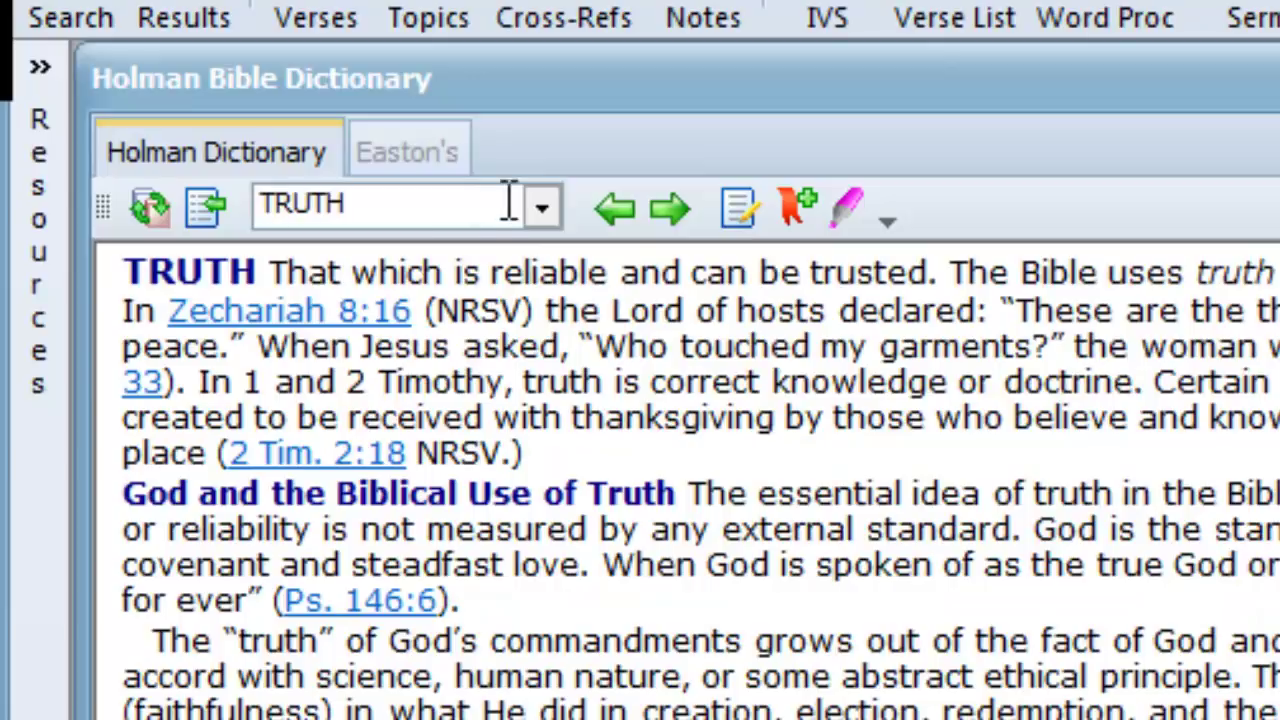
{"action": "left_click", "coordinate": [418, 160]}
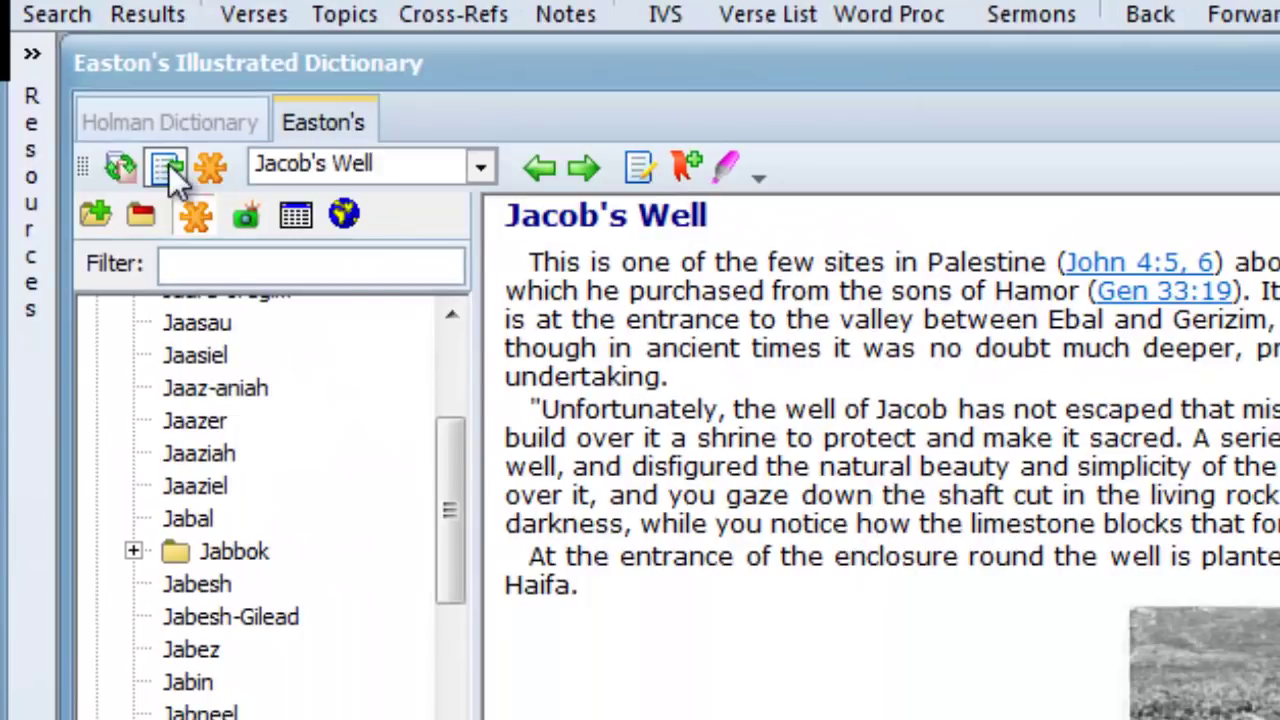
Step: Hide Easton's table of contents and pick the Aaron entry from the entry list
{"action": "left_click", "coordinate": [166, 167]}
{"action": "left_click", "coordinate": [483, 170]}
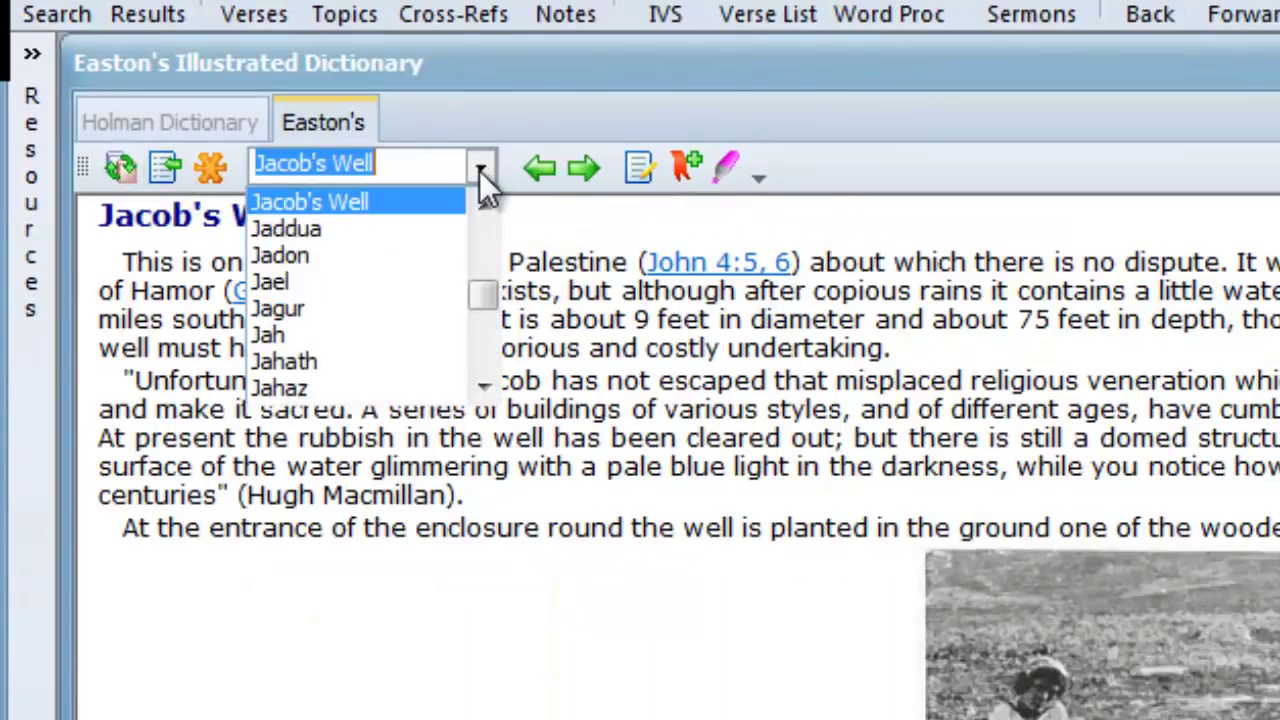
{"action": "left_click_drag", "start_coordinate": [479, 299], "coordinate": [437, 203]}
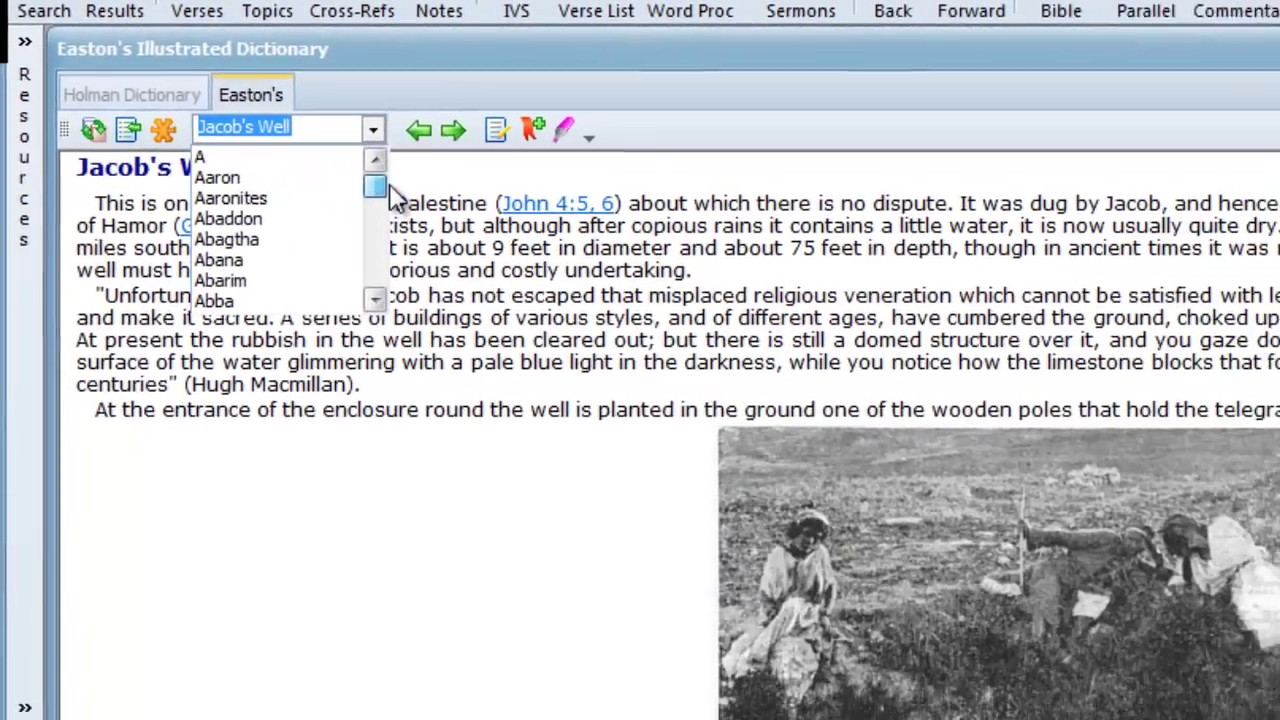
{"action": "left_click", "coordinate": [356, 204]}
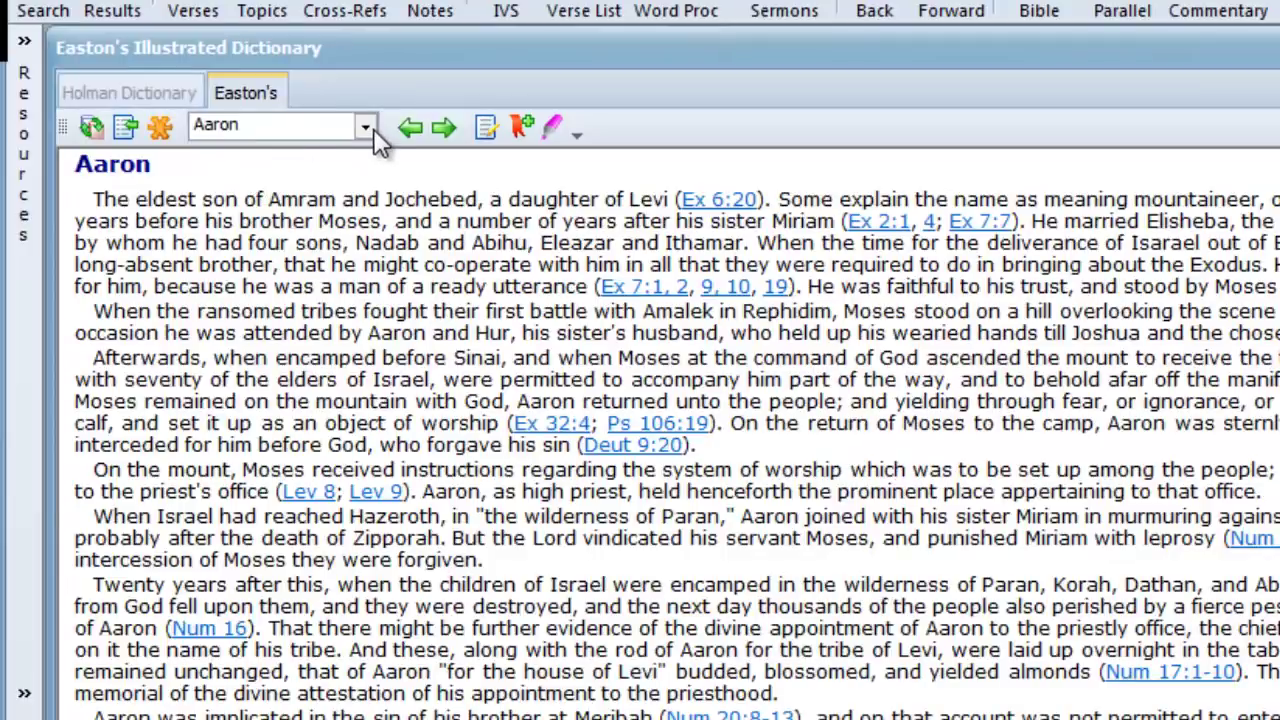
Step: Enter 'prayer' as the entry name to open Easton's Prayer article
{"action": "left_click", "coordinate": [340, 130]}
{"action": "type", "text": "prayer"}
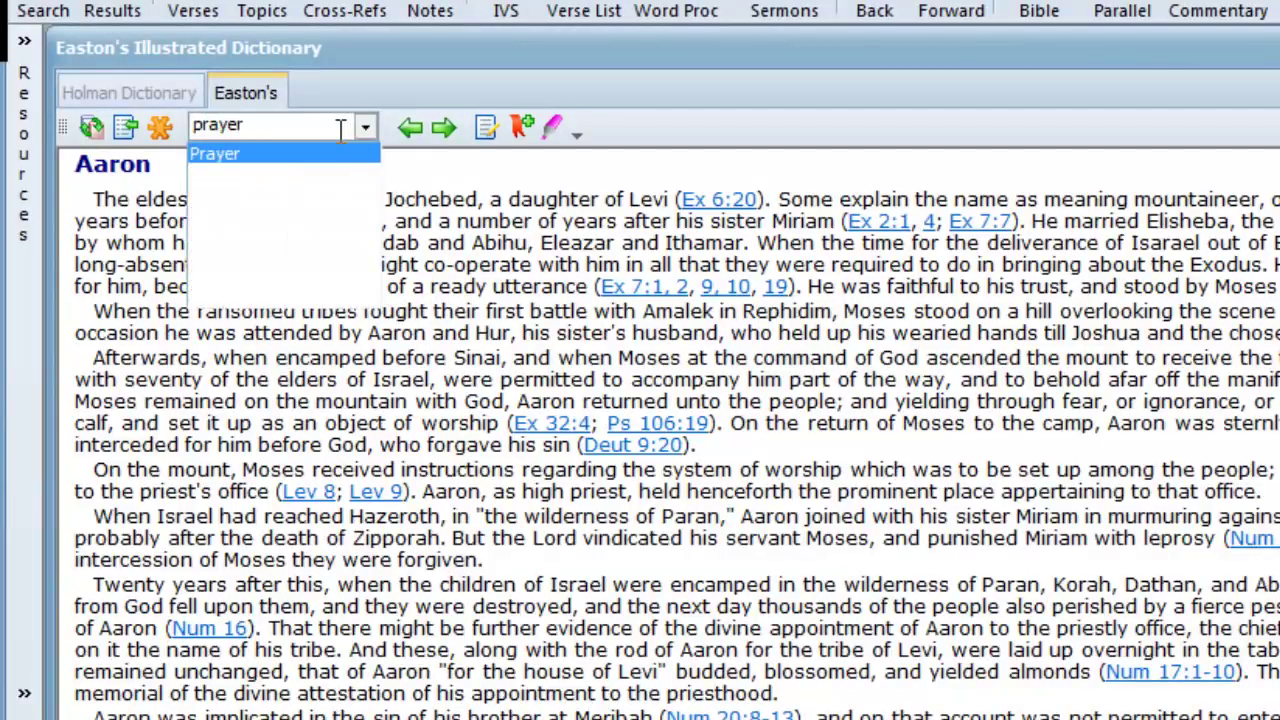
{"action": "key", "text": "Return"}
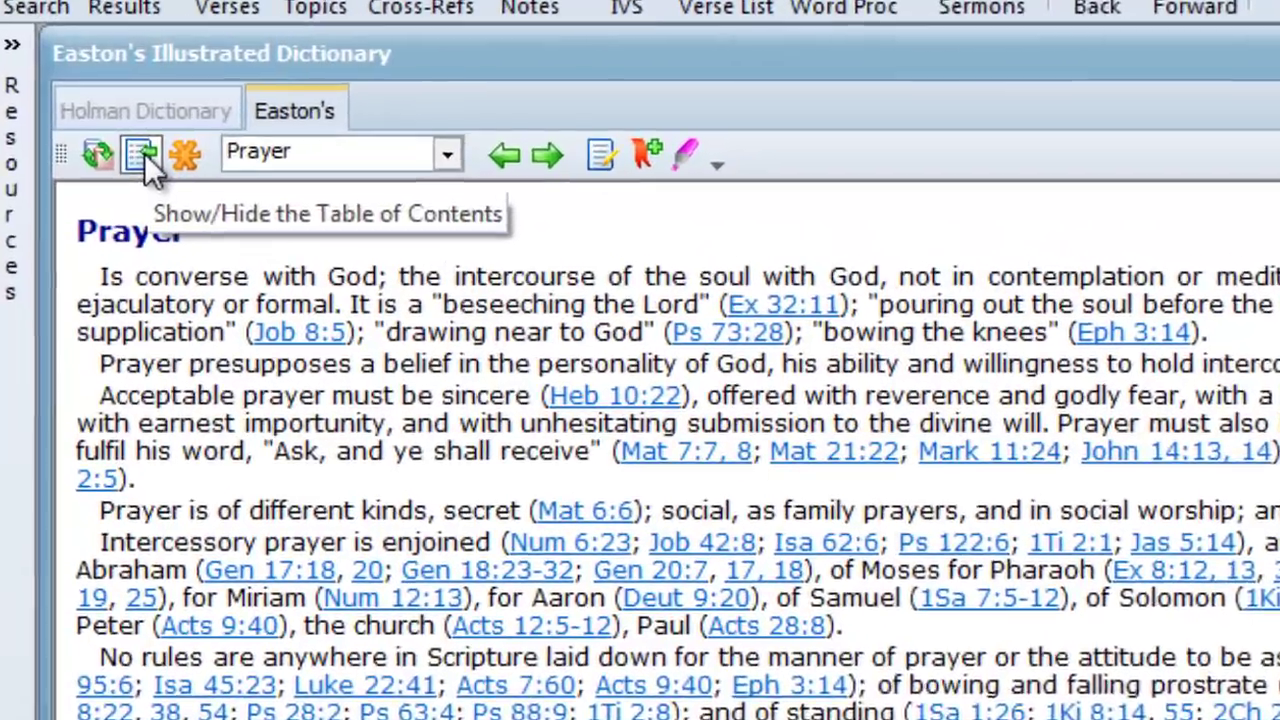
Step: Show Easton's table of contents and filter it to 'offering' entries
{"action": "left_click", "coordinate": [144, 153]}
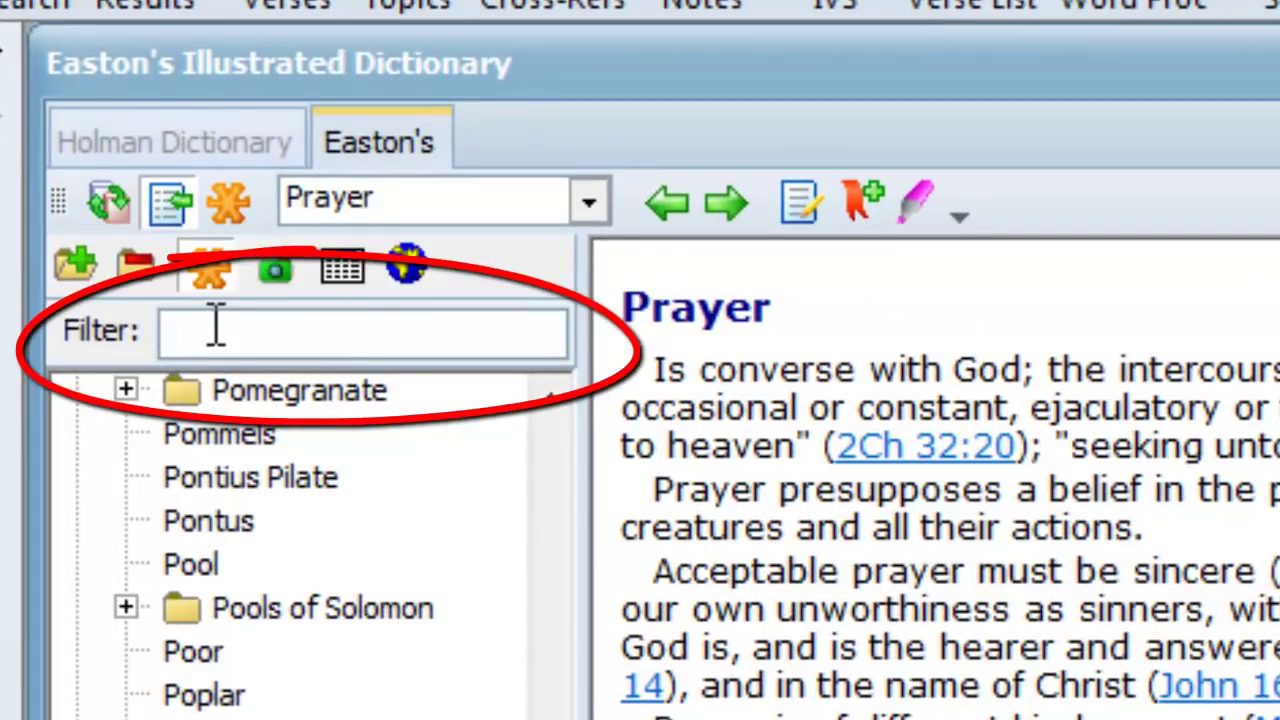
{"action": "type", "text": "alter"}
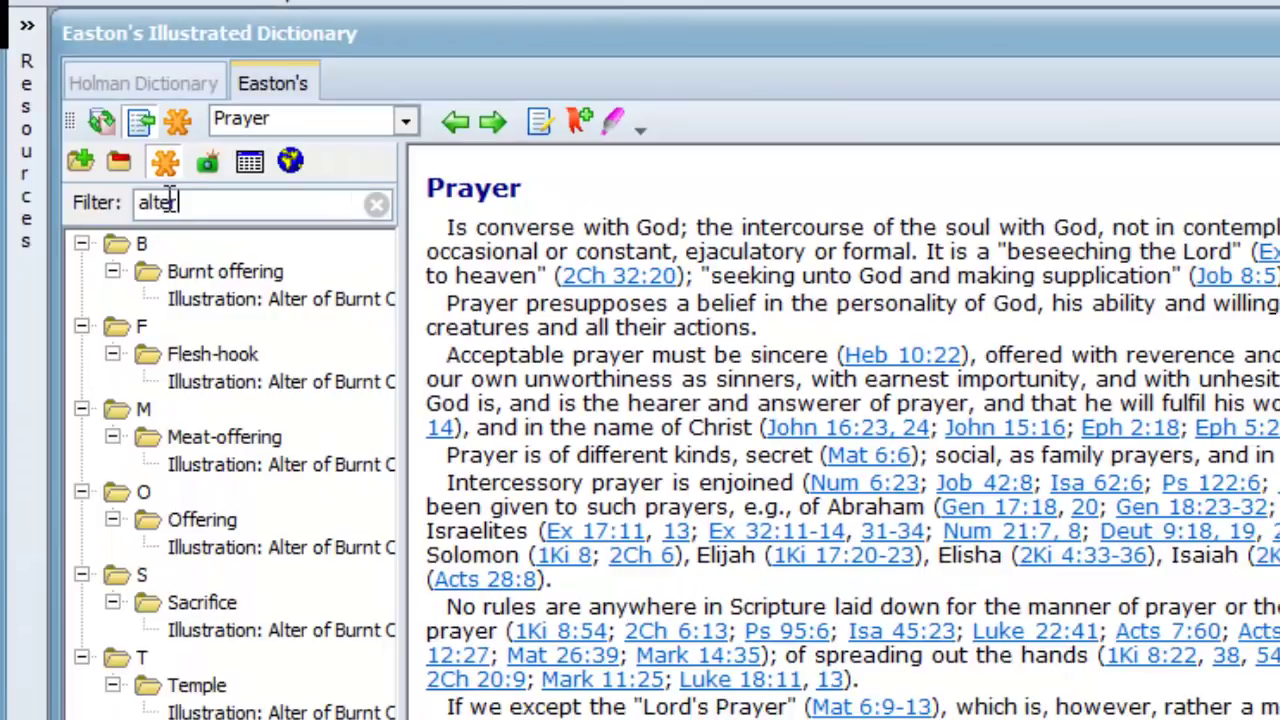
{"action": "key", "text": "BackSpace"}
{"action": "key", "text": "BackSpace"}
{"action": "key", "text": "BackSpace"}
{"action": "key", "text": "BackSpace"}
{"action": "key", "text": "BackSpace"}
{"action": "type", "text": "offering"}
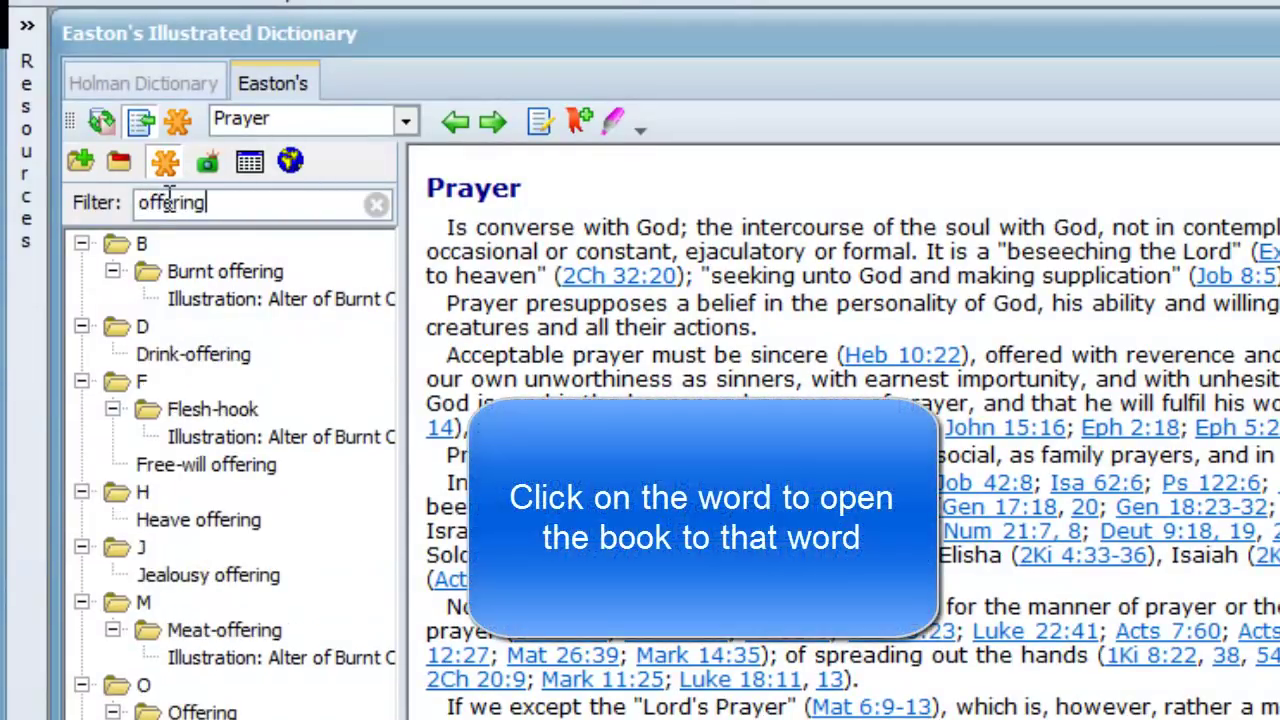
Step: Open Burnt offering, Drink-offering and the Flesh-hook burnt-offering altar illustration
{"action": "double_click", "coordinate": [190, 278]}
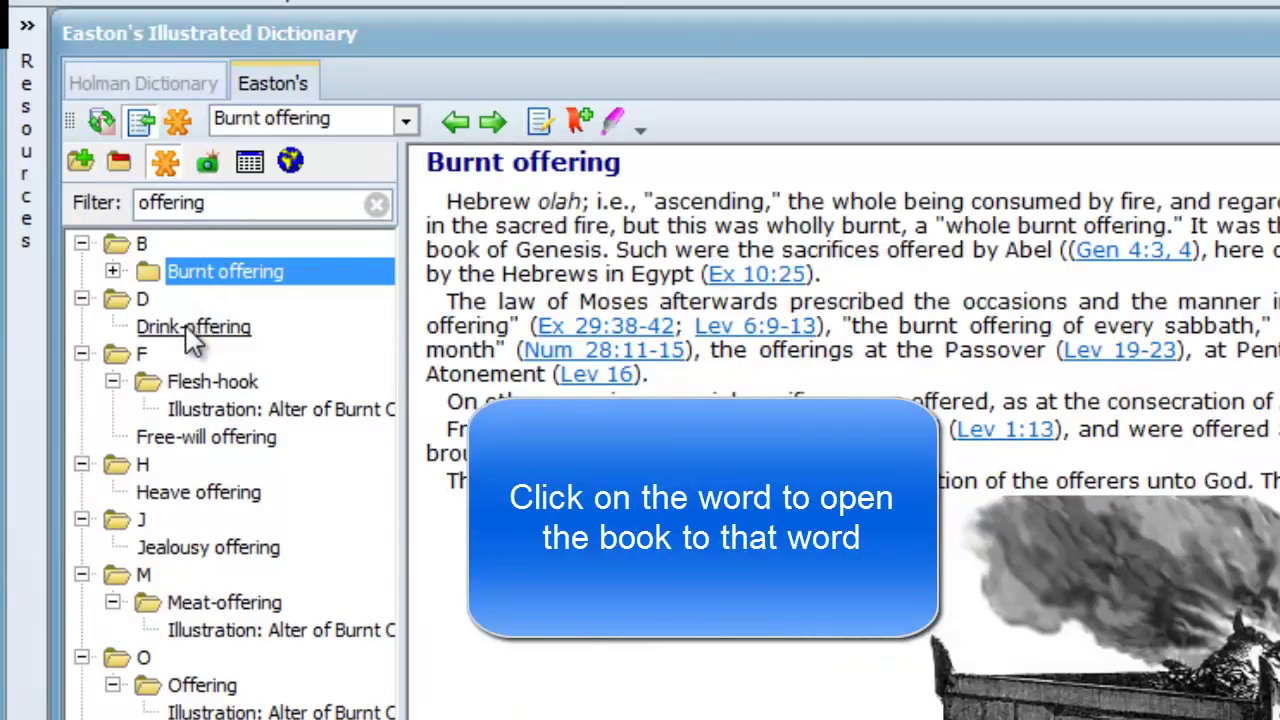
{"action": "left_click", "coordinate": [200, 330]}
{"action": "left_click", "coordinate": [203, 410]}
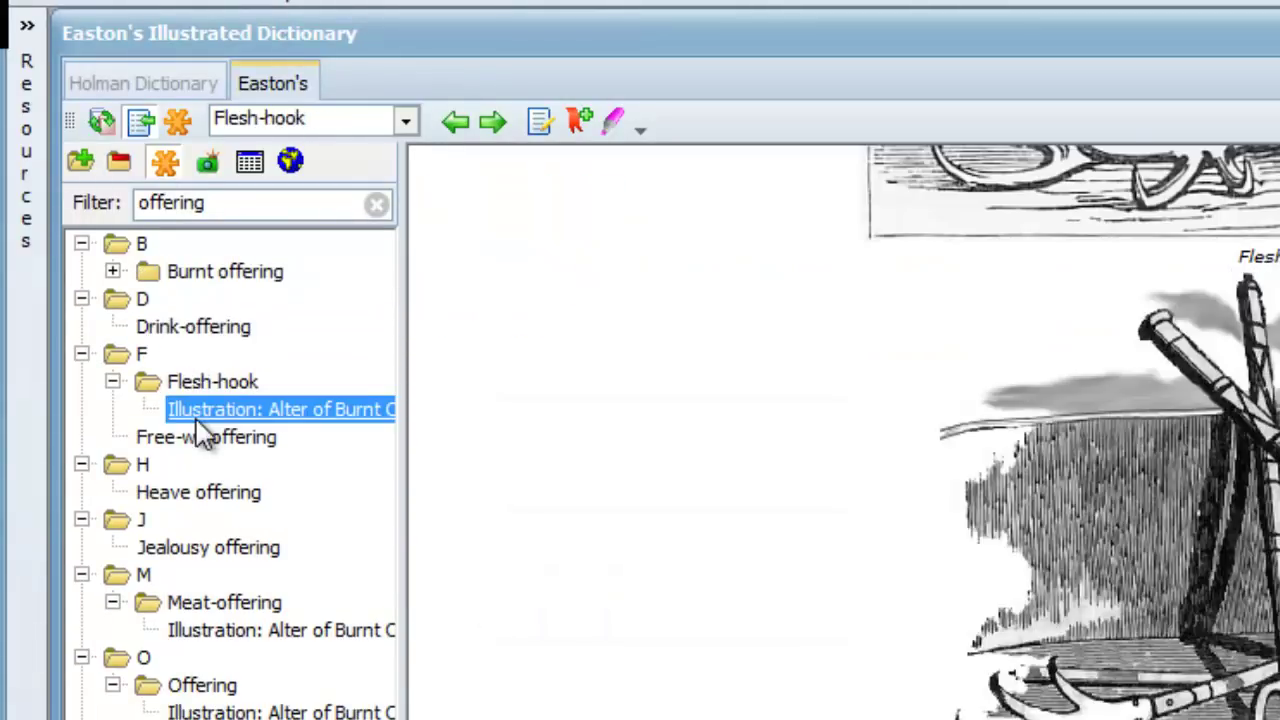